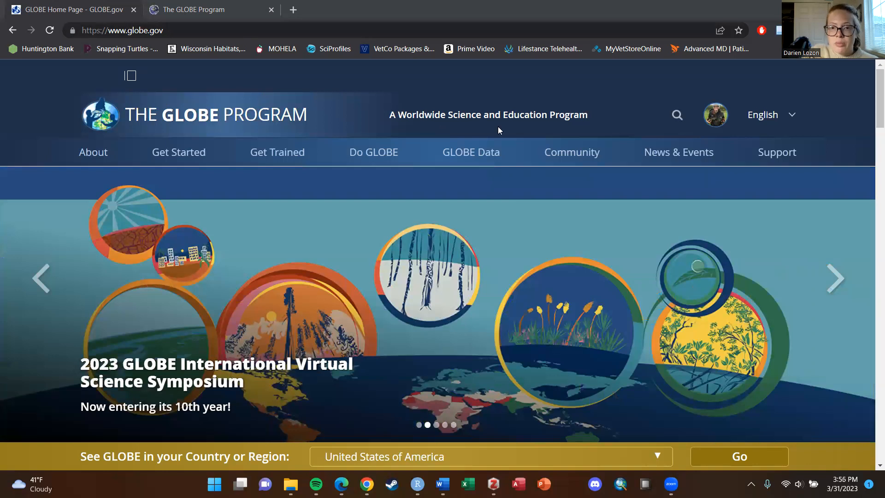
# Open the desktop forms for GLOBE data entry.
pyautogui.moveTo(480, 154)
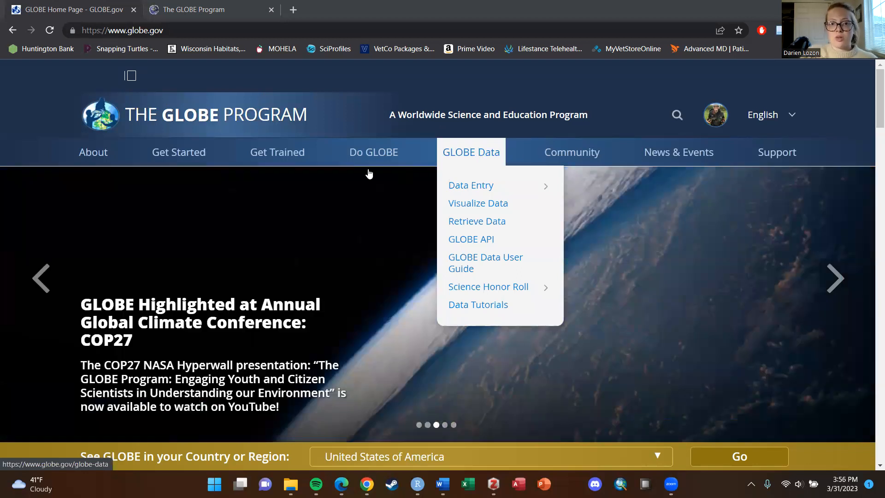
pyautogui.moveTo(379, 152)
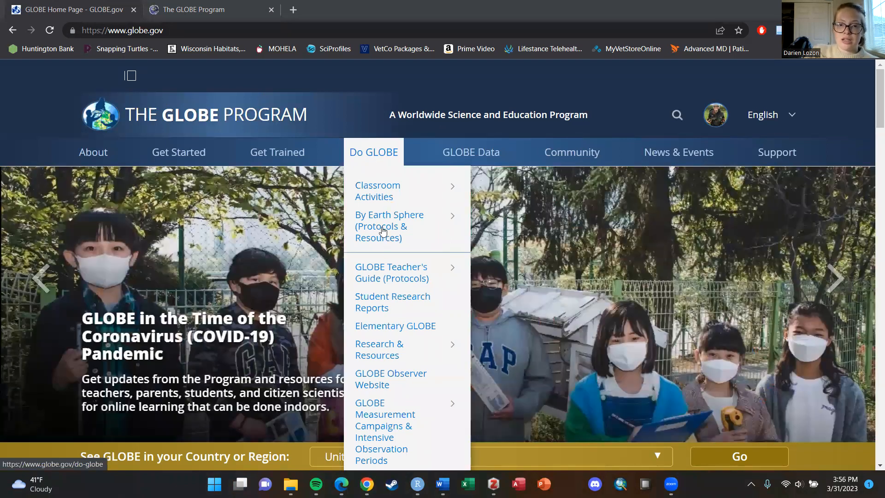
pyautogui.moveTo(383, 230)
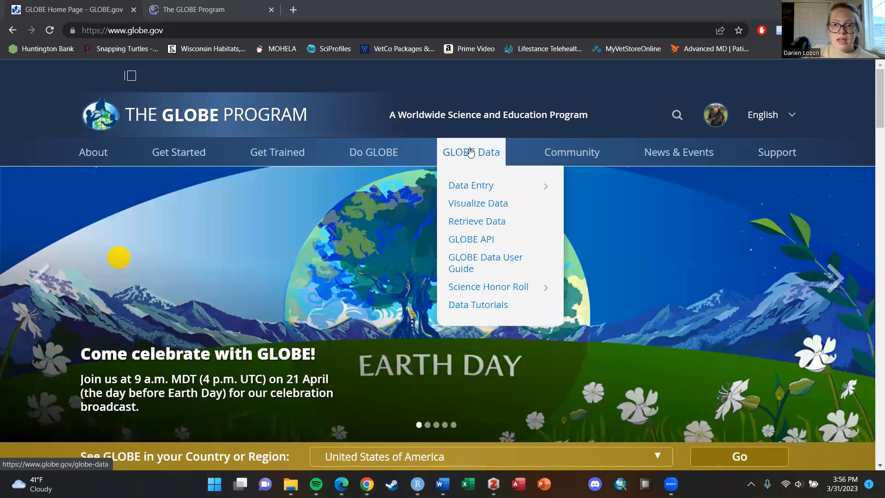
pyautogui.moveTo(474, 187)
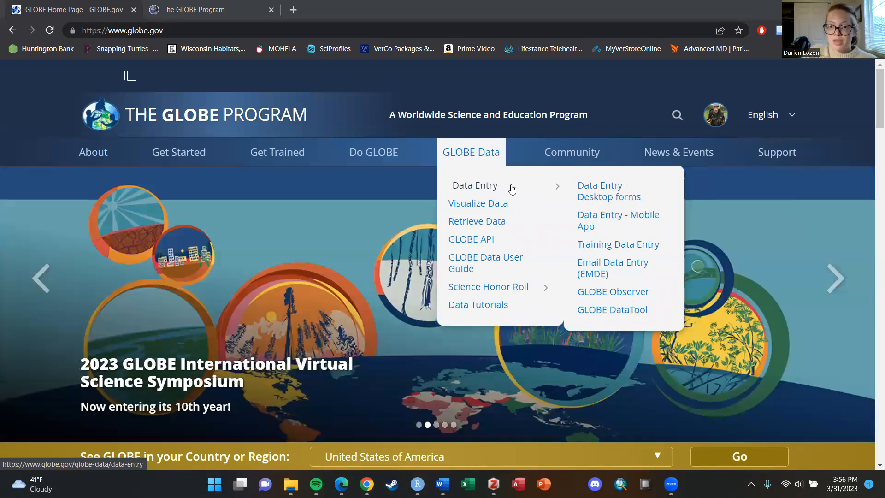
pyautogui.click(603, 203)
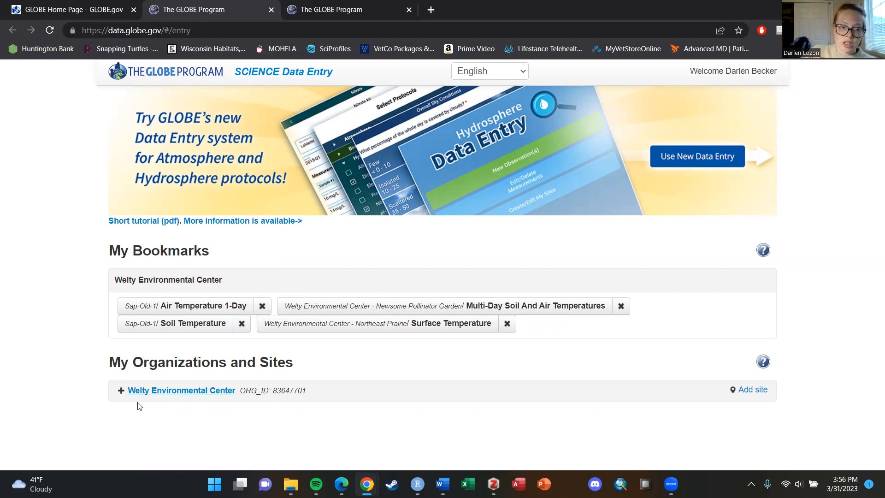
# Expand the Welty Environmental Center's site list and examine the site ID of SPS Wetland 2.
pyautogui.click(122, 392)
pyautogui.scroll(-4, 65, 357)
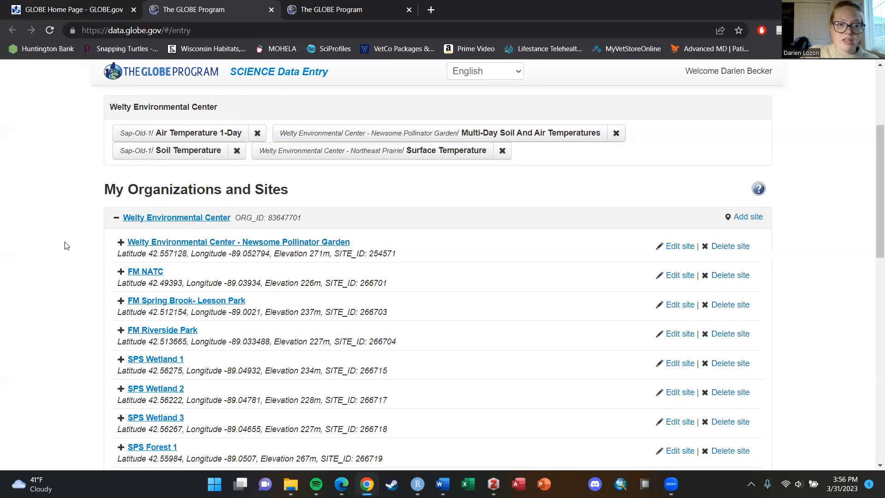
pyautogui.scroll(-1, 73, 347)
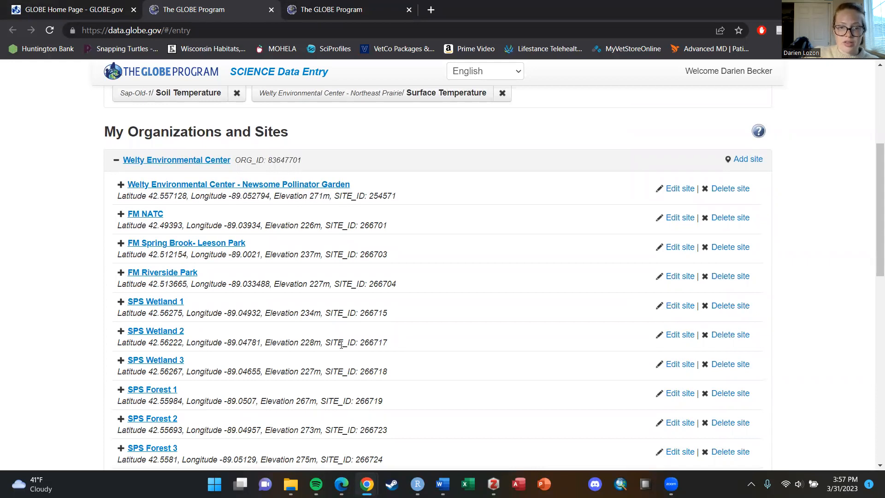
pyautogui.moveTo(361, 343); pyautogui.dragTo(390, 347)
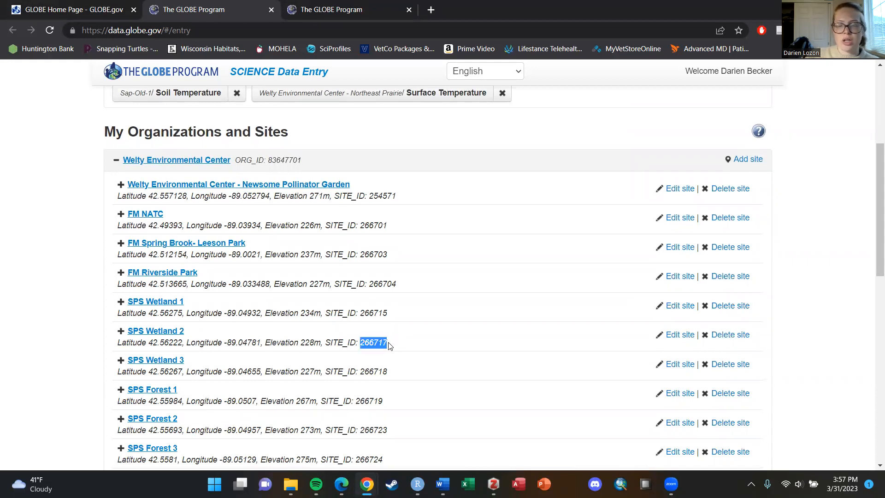
pyautogui.click(55, 301)
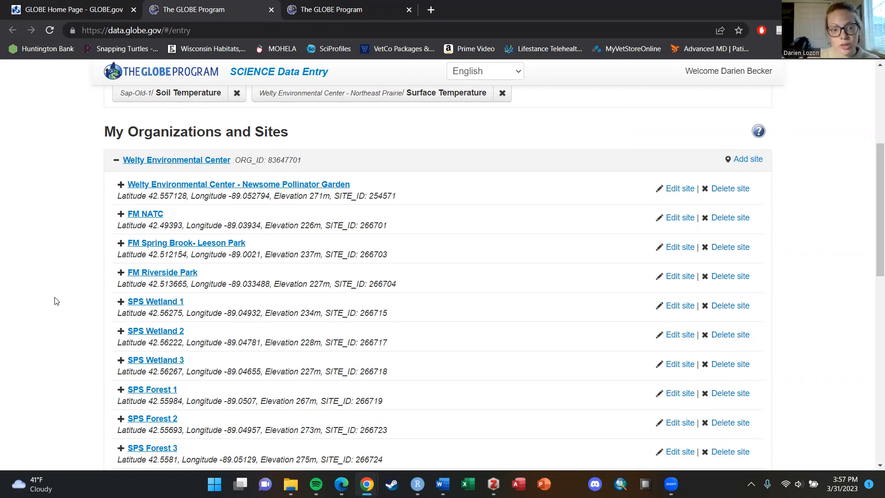
pyautogui.scroll(1, 381, 210)
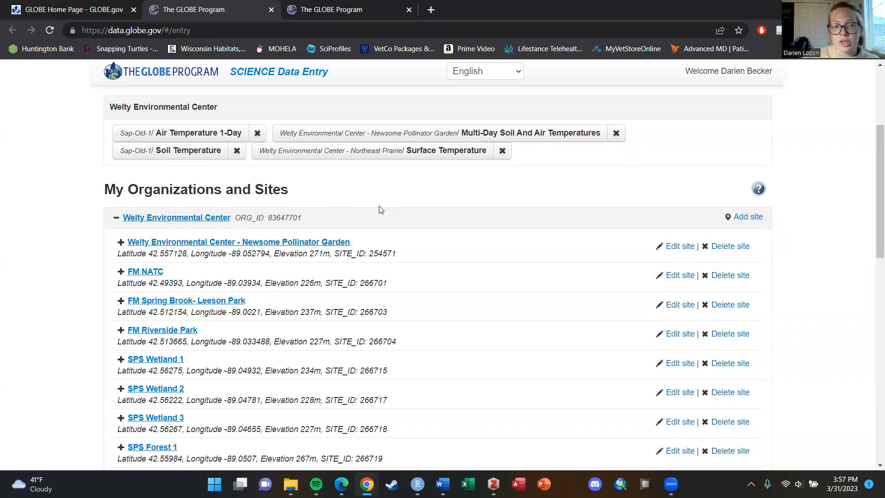
# Start a new site definition for Welty Environmental Center and name the site "WEC - Test Site 1".
pyautogui.click(747, 220)
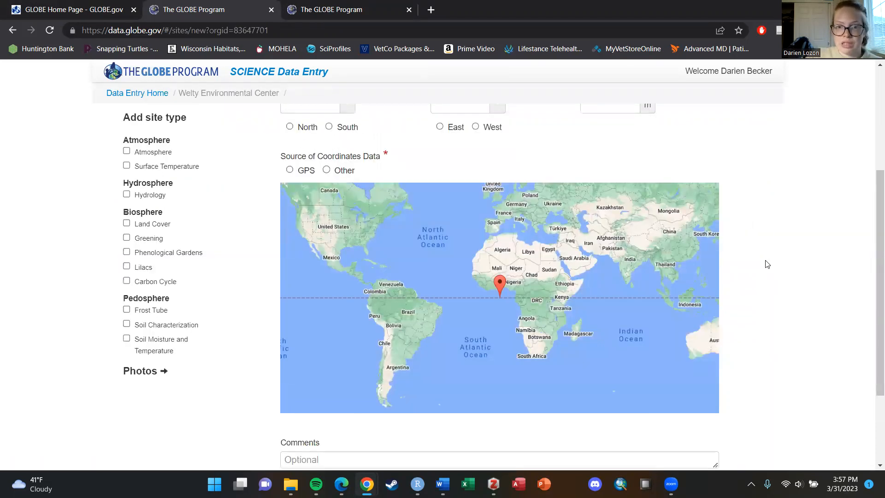
pyautogui.scroll(4, 765, 262)
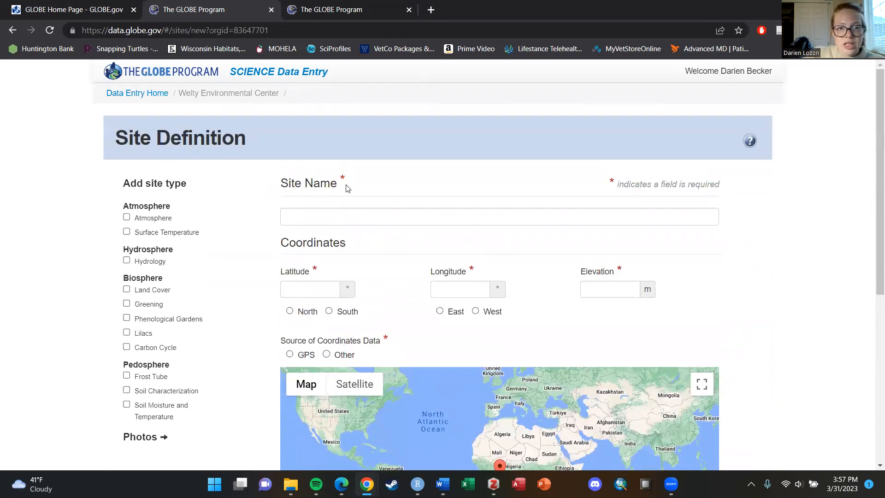
pyautogui.click(316, 219)
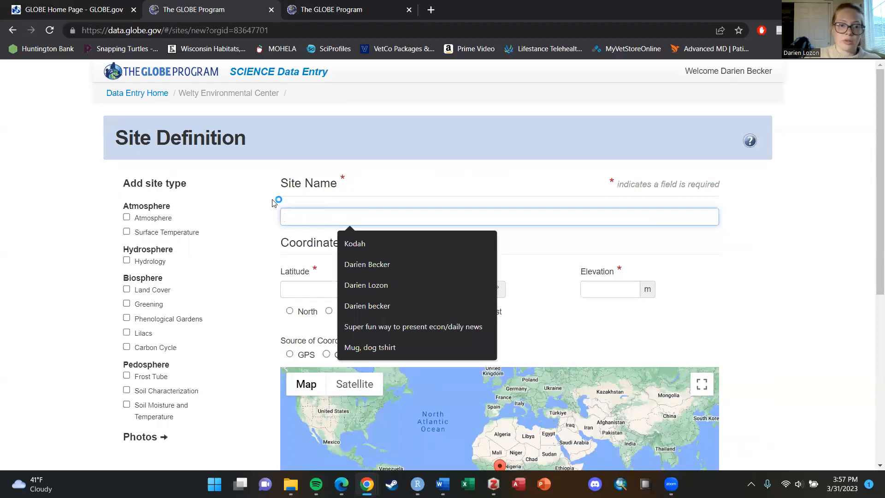
pyautogui.write('WEC - Test')
pyautogui.press('BackSpace')
pyautogui.press('BackSpace')
pyautogui.write('est Site 1')
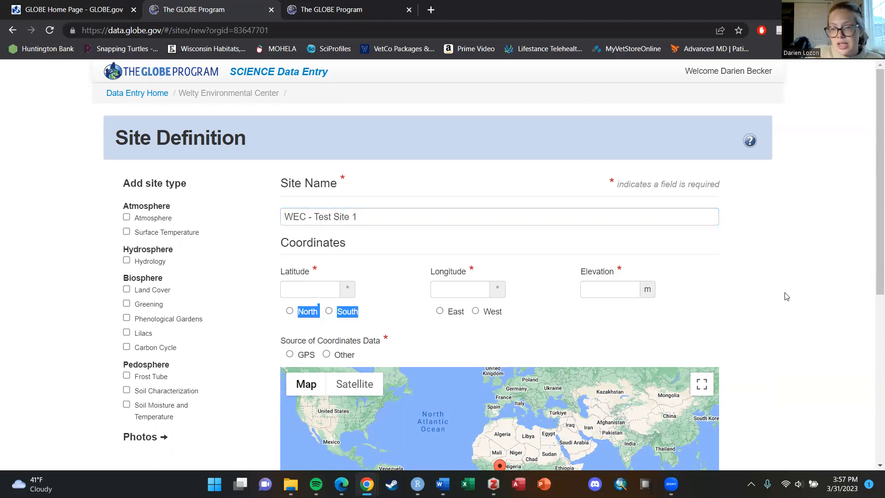
# Place the site's map marker near the Wisconsin–Illinois border west of Kenosha, at about 42.46° north, 88.22° west.
pyautogui.scroll(-4, 793, 290)
pyautogui.moveTo(475, 270); pyautogui.dragTo(622, 345)
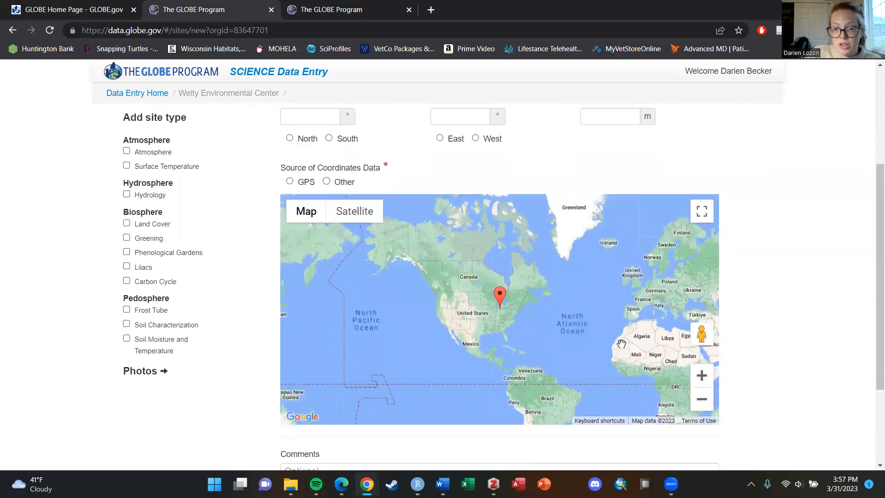
pyautogui.click(702, 375)
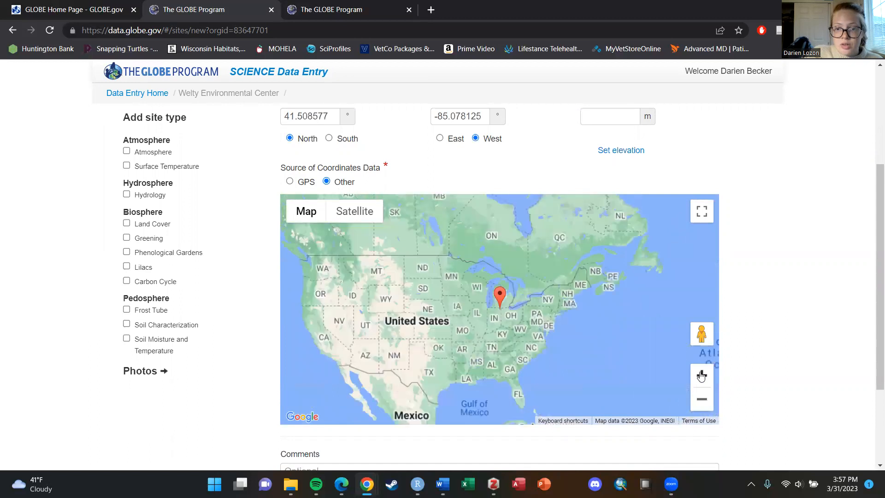
pyautogui.click(701, 375)
pyautogui.click(701, 376)
pyautogui.moveTo(551, 359); pyautogui.dragTo(633, 395)
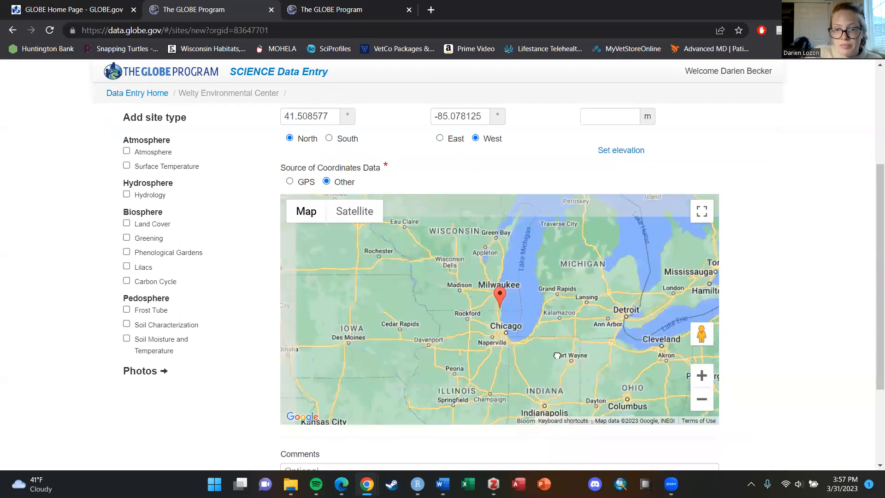
pyautogui.click(701, 375)
pyautogui.click(701, 376)
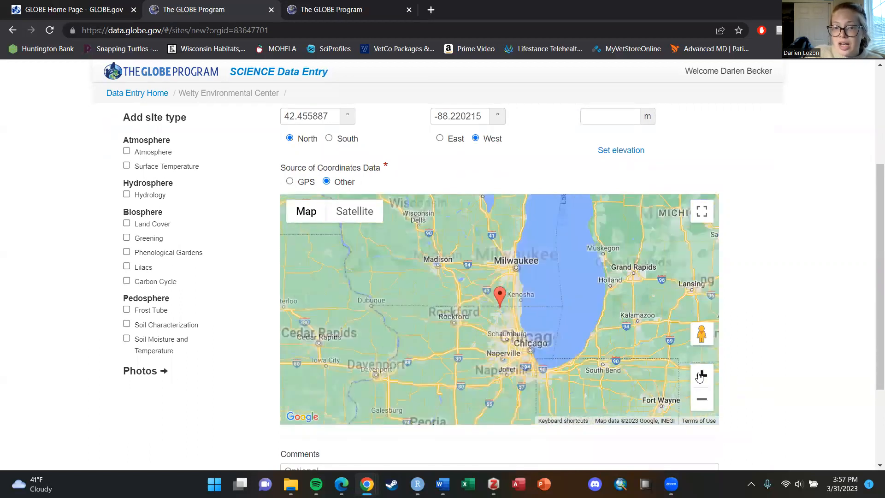
# Move the site's map marker into Big Hill Park, at about 42.5599° north, 89.0478° west.
pyautogui.click(701, 375)
pyautogui.click(701, 376)
pyautogui.moveTo(562, 358)
pyautogui.mouseDown()
pyautogui.moveTo(487, 359)
pyautogui.moveTo(628, 355)
pyautogui.mouseUp()
pyautogui.moveTo(448, 335); pyautogui.dragTo(580, 356)
pyautogui.click(701, 376)
pyautogui.click(702, 375)
pyautogui.click(702, 376)
pyautogui.click(702, 375)
pyautogui.click(702, 376)
pyautogui.click(701, 375)
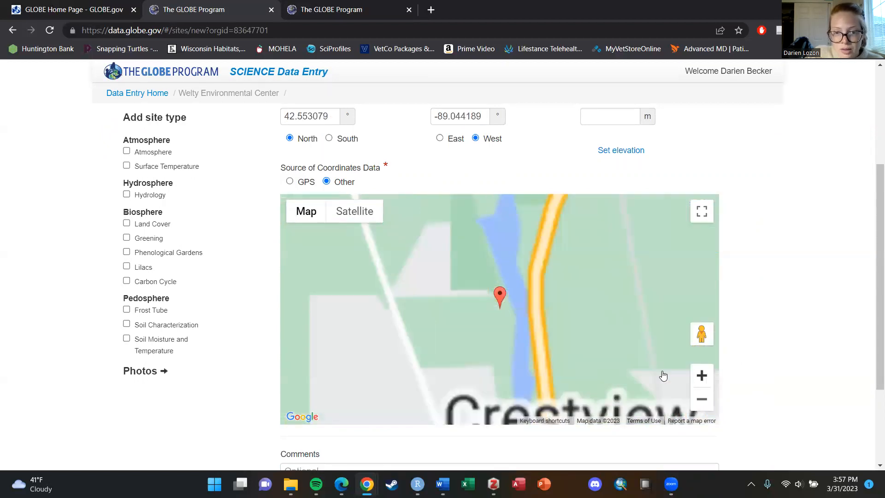
pyautogui.moveTo(461, 217); pyautogui.dragTo(529, 383)
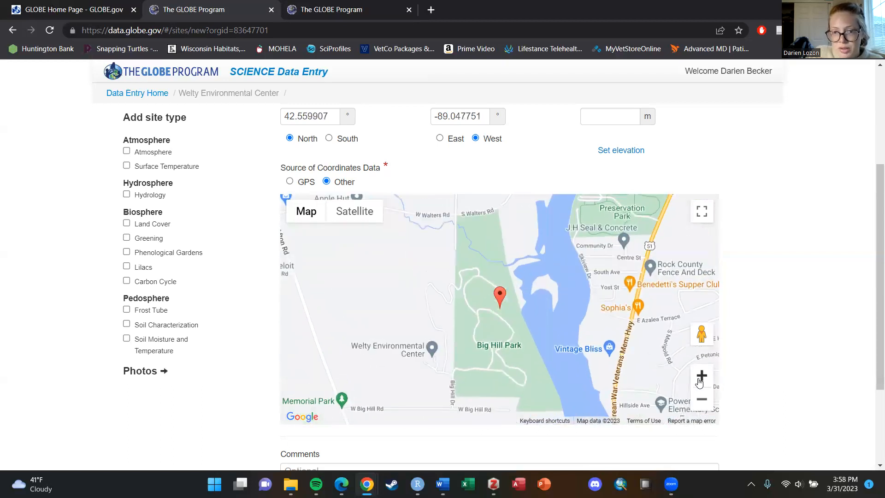
# Fine-tune the marker to a spot just northeast of the park road, at about 42.5600° north, 89.0476° west.
pyautogui.click(702, 376)
pyautogui.click(701, 376)
pyautogui.moveTo(554, 350)
pyautogui.mouseDown()
pyautogui.moveTo(536, 372)
pyautogui.moveTo(555, 338)
pyautogui.mouseUp()
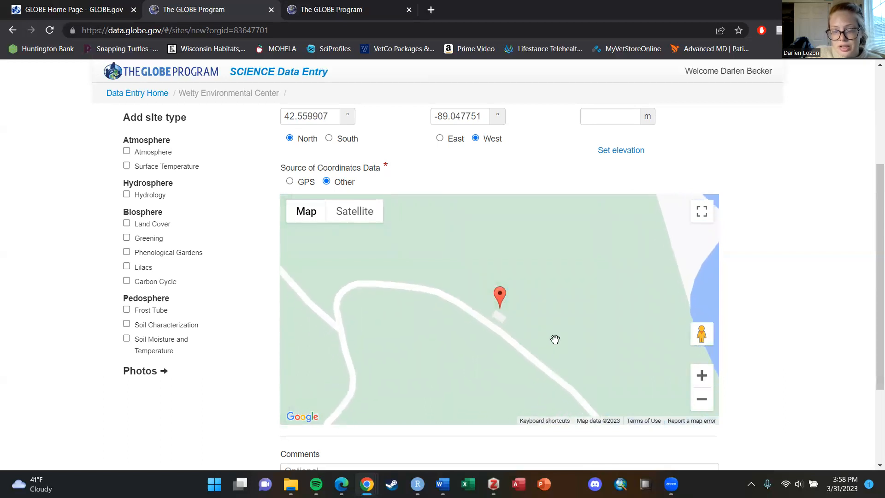
pyautogui.moveTo(506, 322)
pyautogui.mouseDown()
pyautogui.moveTo(493, 330)
pyautogui.moveTo(492, 350)
pyautogui.mouseUp()
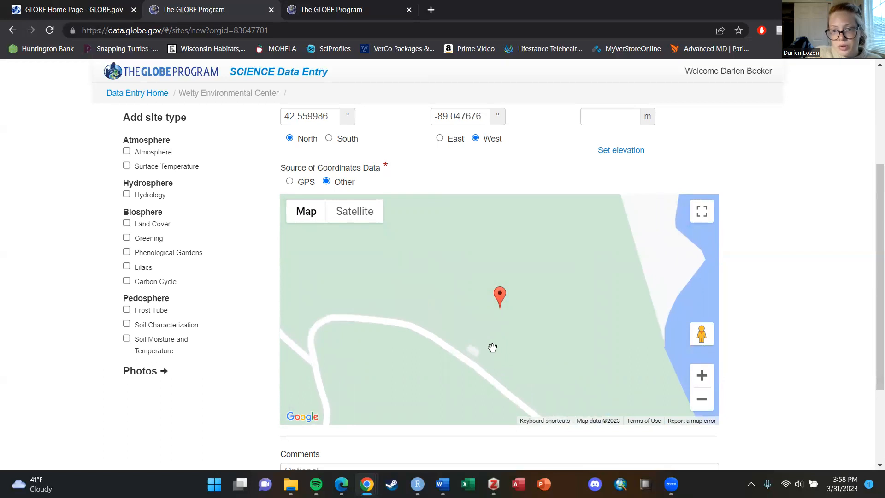
pyautogui.moveTo(525, 326); pyautogui.dragTo(521, 331)
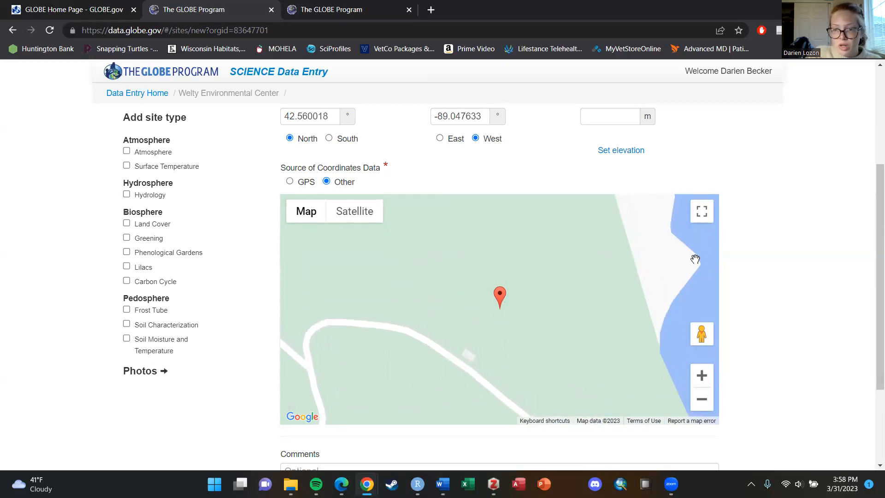
# Set the site's elevation to 215 m and the source of coordinates data to Other.
pyautogui.scroll(1, 786, 235)
pyautogui.scroll(2, 786, 234)
pyautogui.click(624, 236)
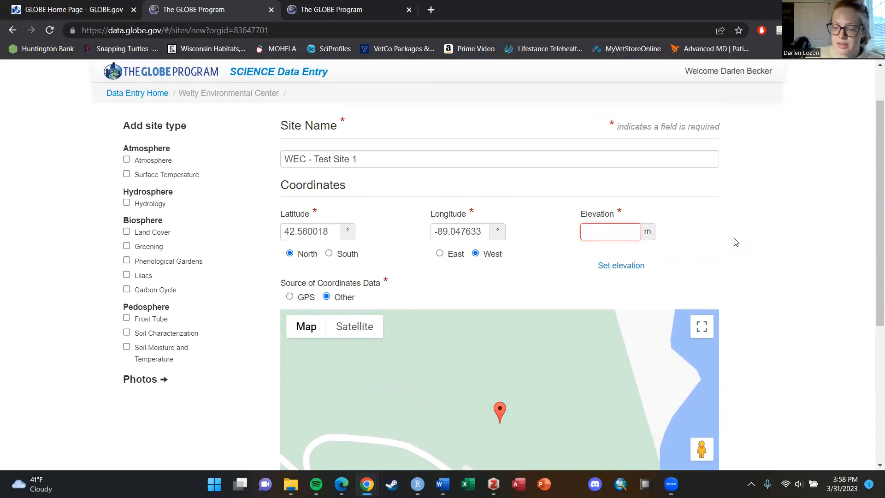
pyautogui.write('215')
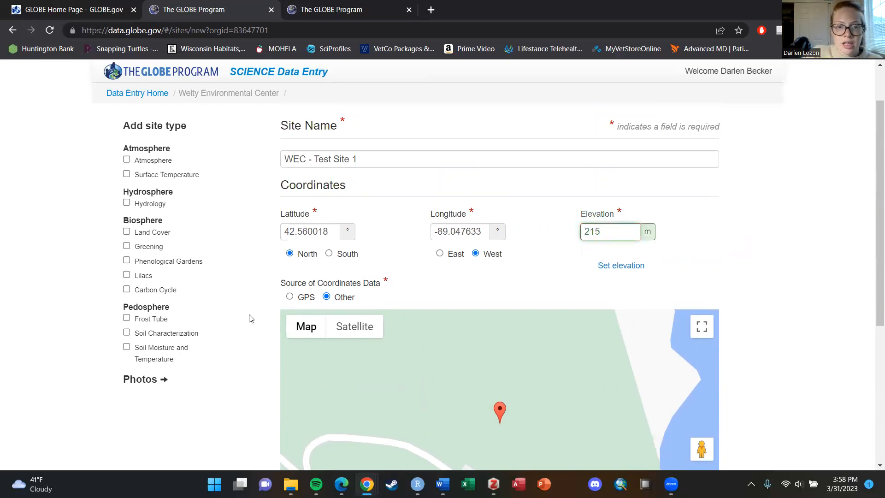
pyautogui.click(336, 297)
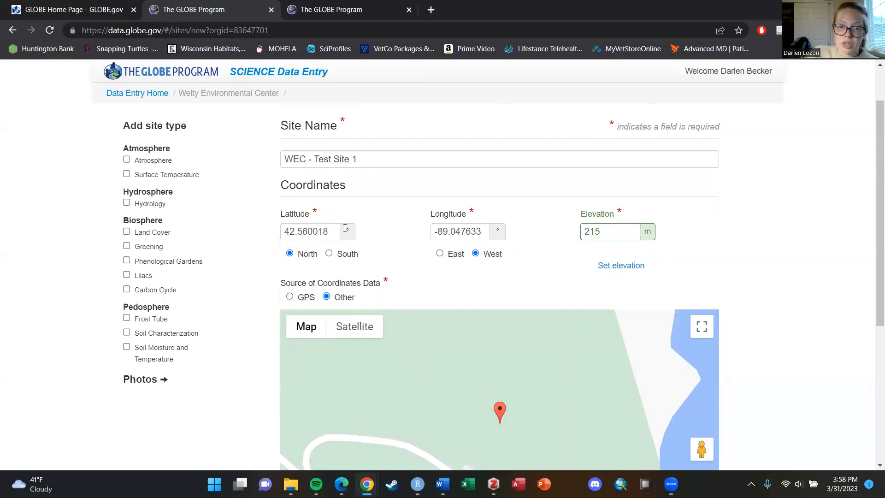
# Add the Atmosphere and Hydrology site types to the site definition.
pyautogui.scroll(-5, 810, 274)
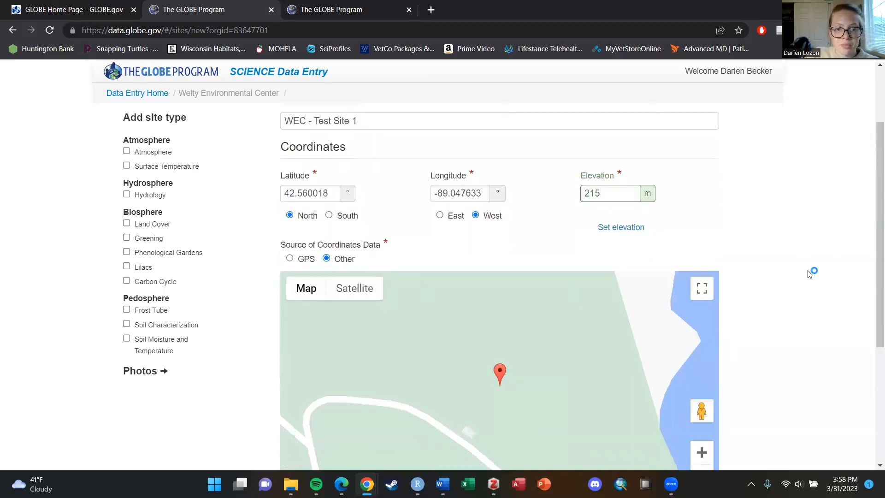
pyautogui.scroll(6, 824, 271)
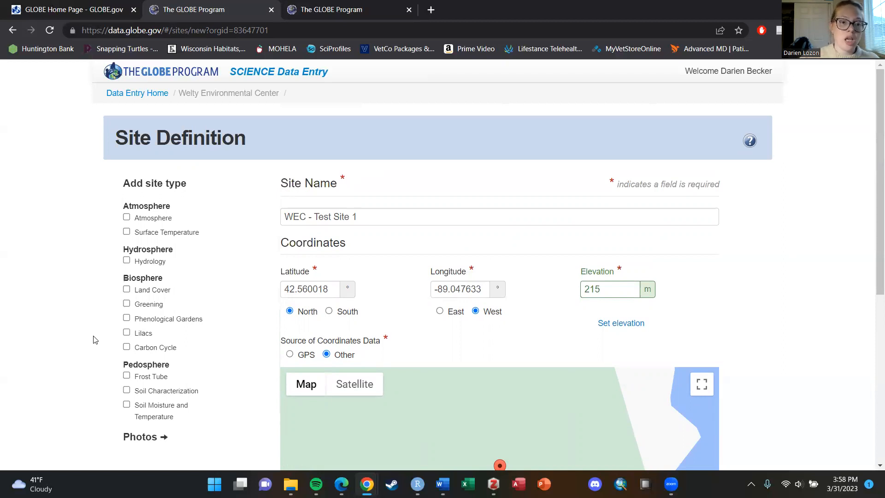
pyautogui.click(126, 217)
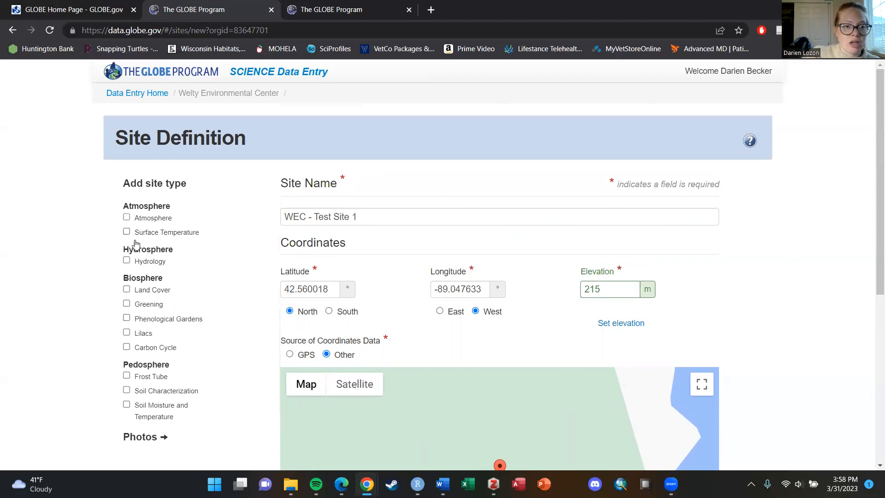
pyautogui.click(126, 194)
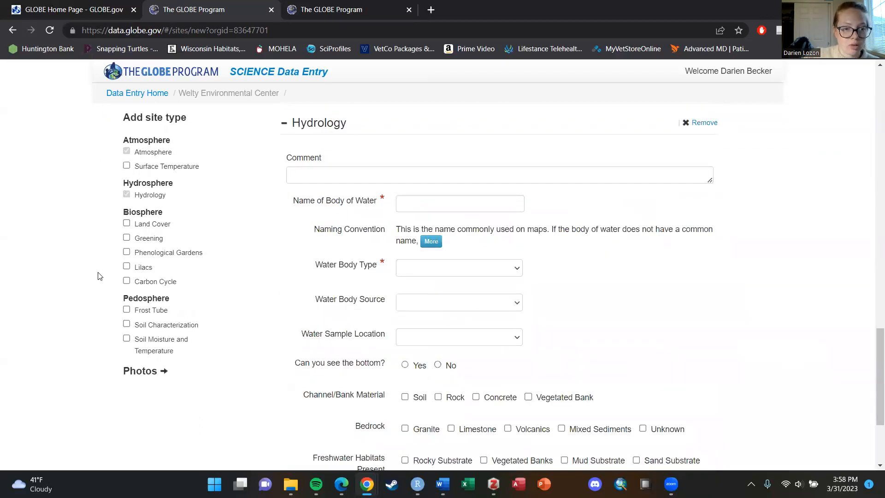
# Review the Atmosphere section's fields, from comments and obstacles to slope angle, instrument heights and thermometers.
pyautogui.scroll(5, 251, 260)
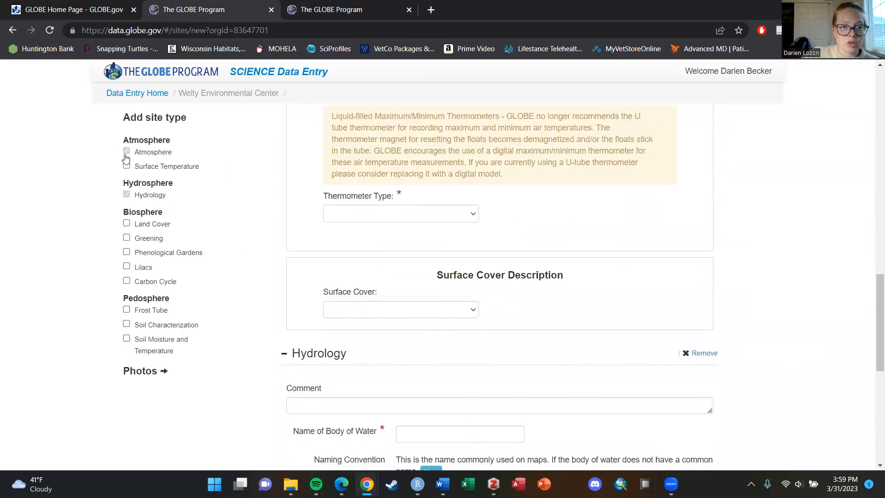
pyautogui.scroll(4, 267, 247)
pyautogui.scroll(9, 276, 250)
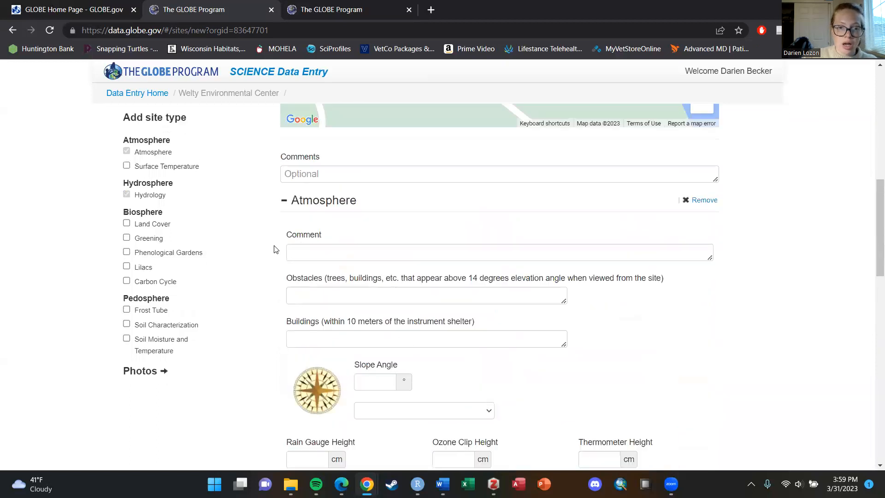
pyautogui.scroll(-4, 274, 251)
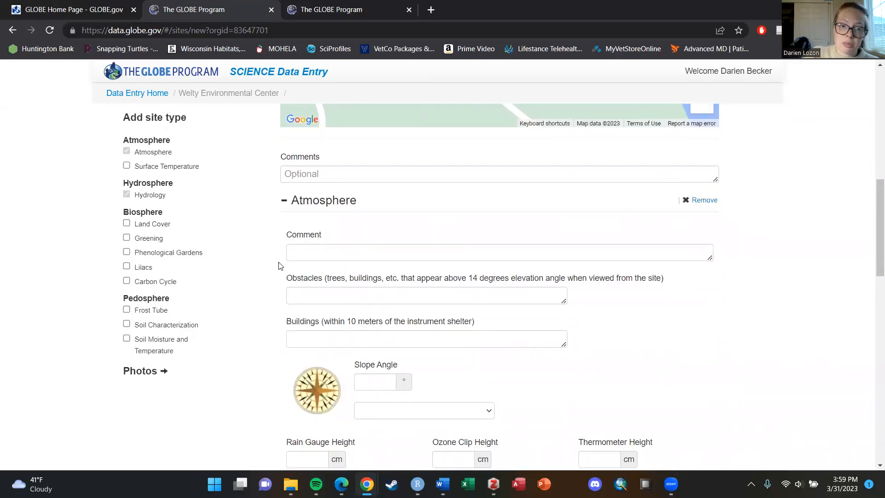
pyautogui.scroll(-3, 275, 266)
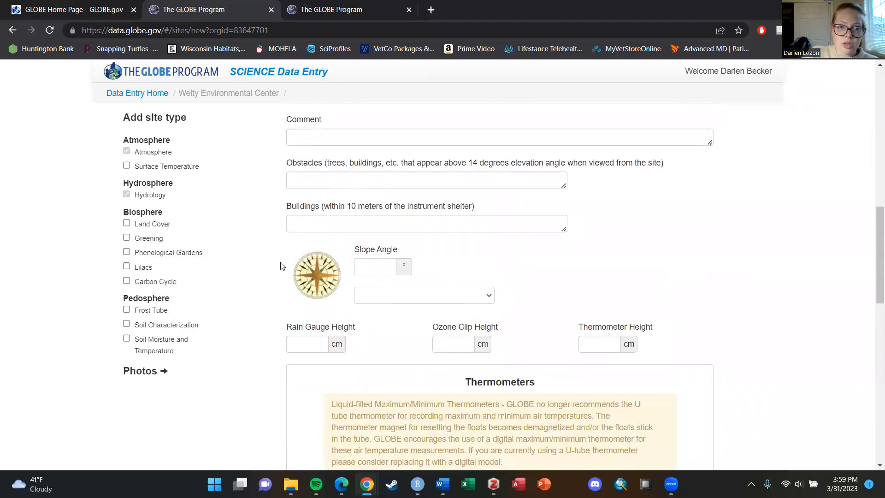
pyautogui.scroll(1, 260, 277)
pyautogui.scroll(-3, 268, 316)
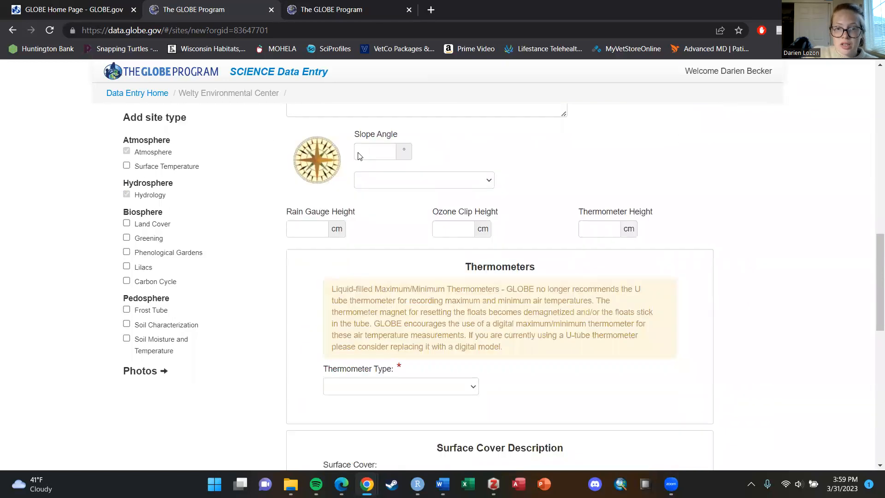
# Set the Atmosphere section's thermometer type to Liquid-Filled, Current Temp Only.
pyautogui.scroll(-1, 414, 342)
pyautogui.click(450, 327)
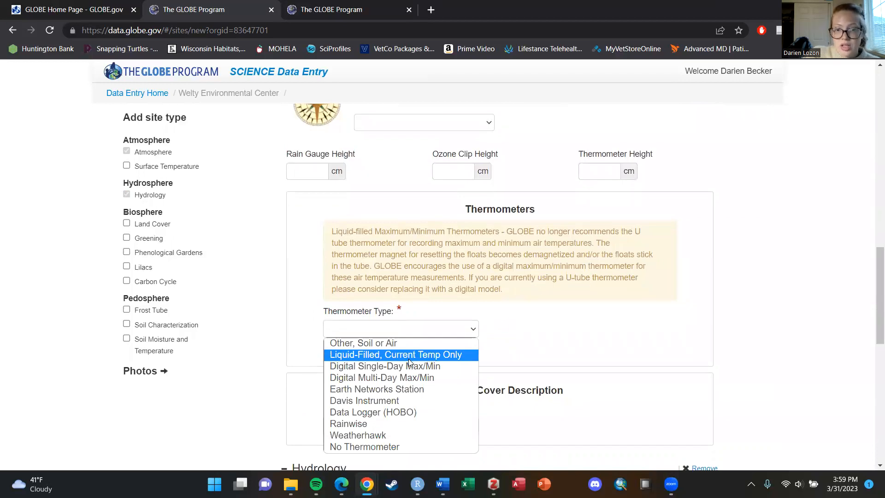
pyautogui.click(431, 356)
# Name the Hydrology section's body of water Rock River and set its water body type to Fresh Water.
pyautogui.scroll(-2, 286, 361)
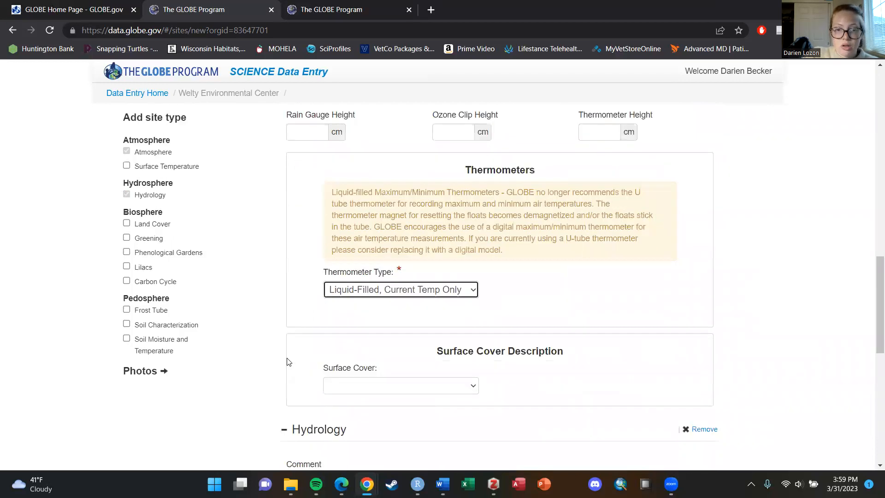
pyautogui.scroll(-5, 283, 355)
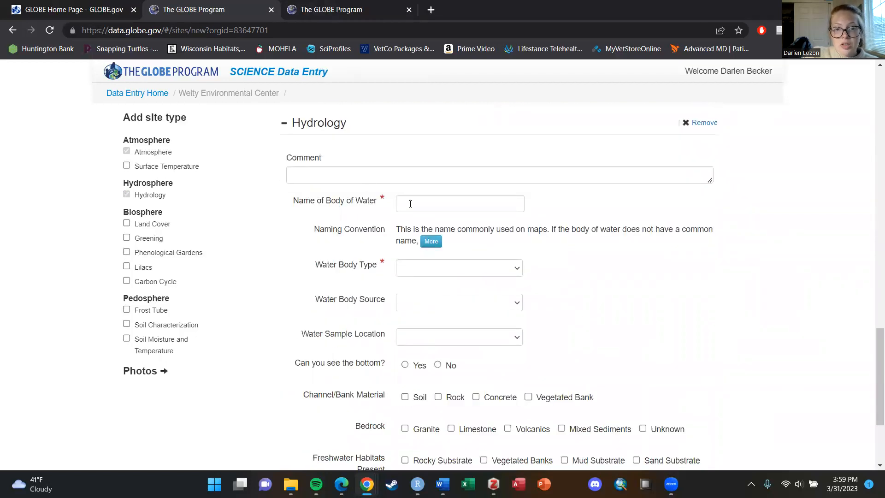
pyautogui.click(410, 204)
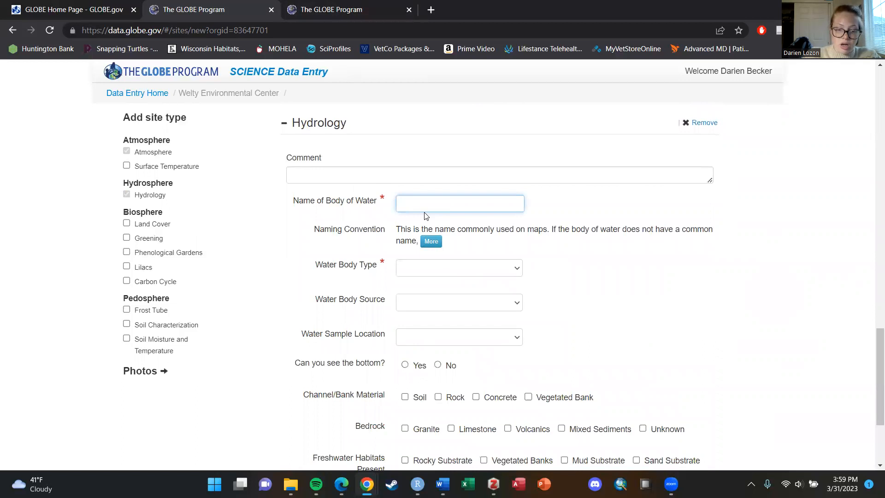
pyautogui.write('Rock River')
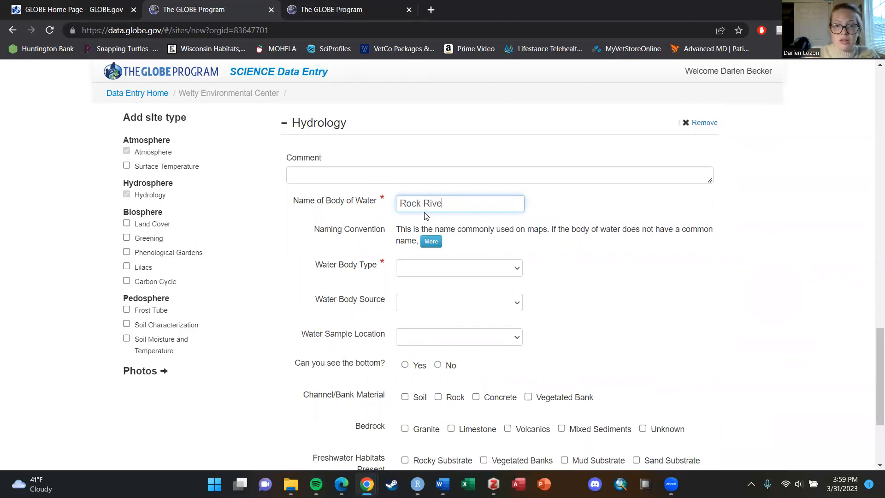
pyautogui.click(419, 269)
pyautogui.click(449, 305)
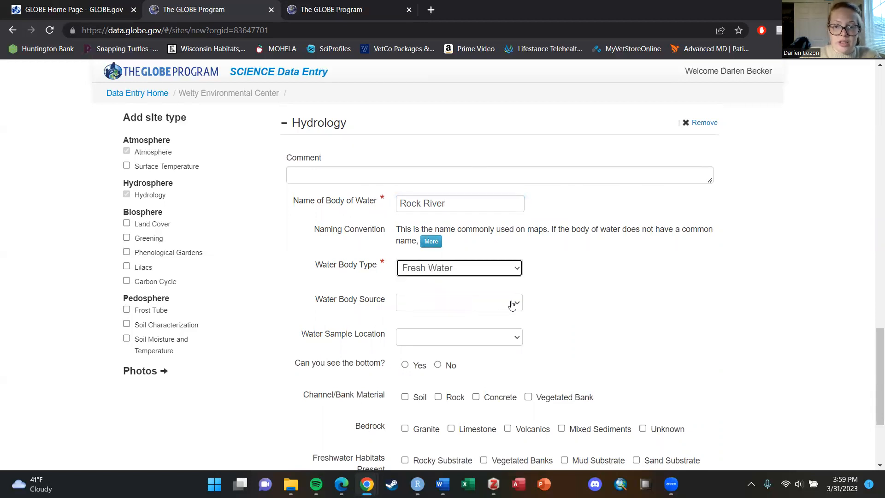
# Set the water body source to River and create the site.
pyautogui.click(513, 304)
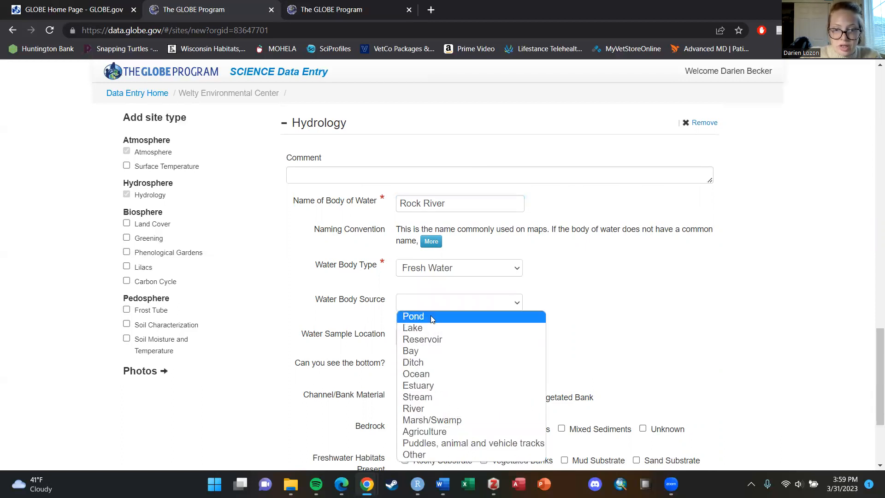
pyautogui.click(438, 408)
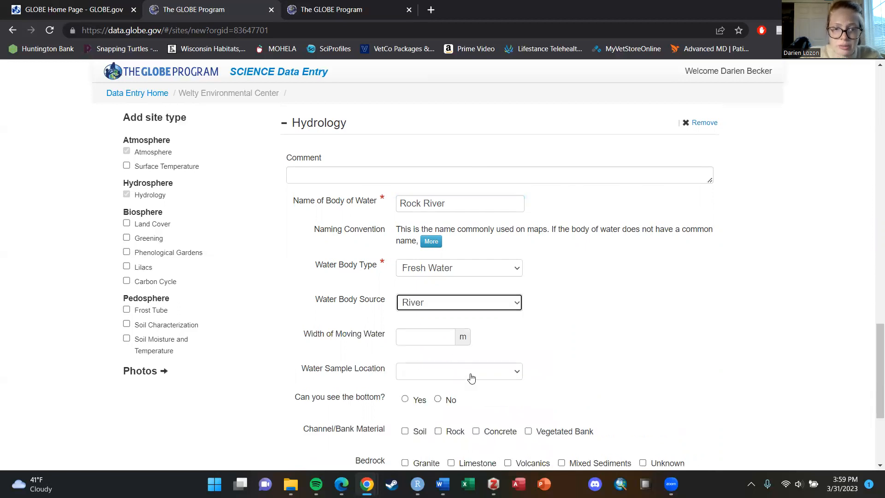
pyautogui.scroll(-4, 587, 336)
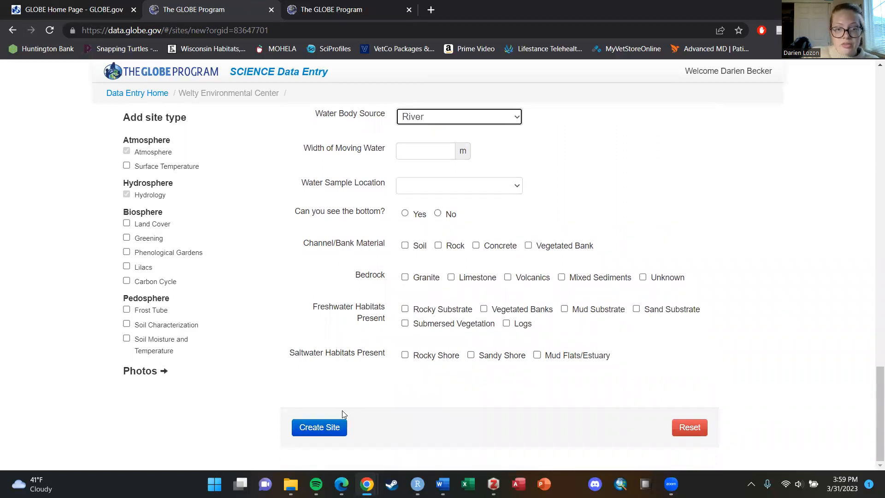
pyautogui.click(327, 430)
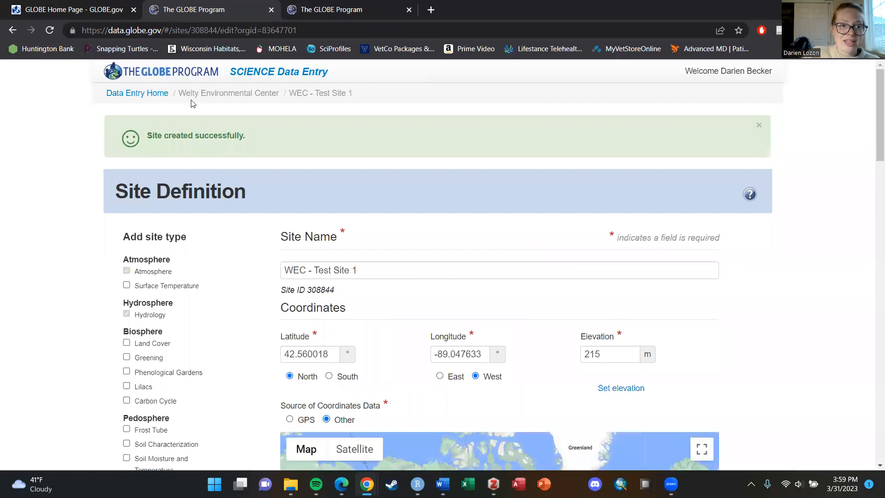
# Return to the data entry home page and expand WEC - Test Site 1 in the organization's site list.
pyautogui.click(134, 94)
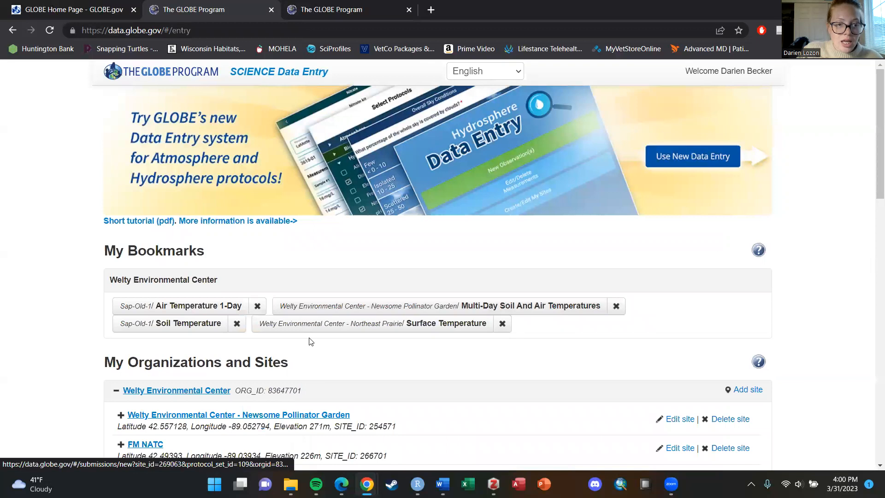
pyautogui.scroll(-5, 311, 342)
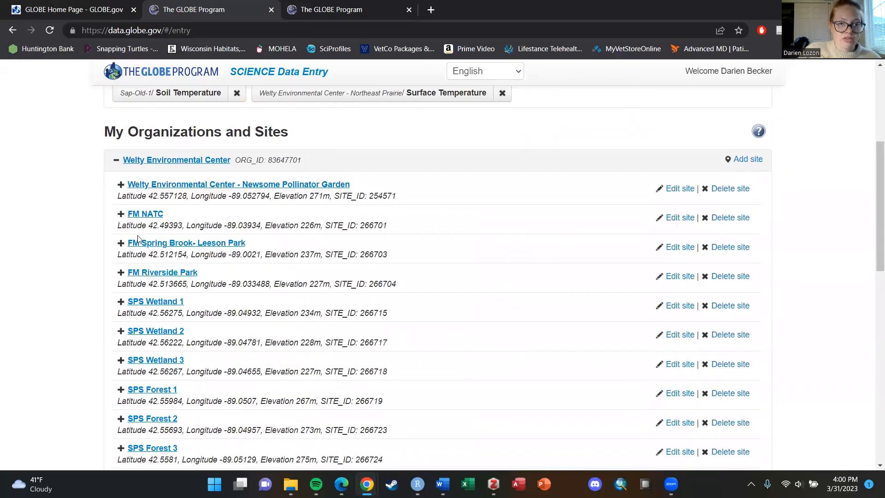
pyautogui.scroll(-3, 138, 238)
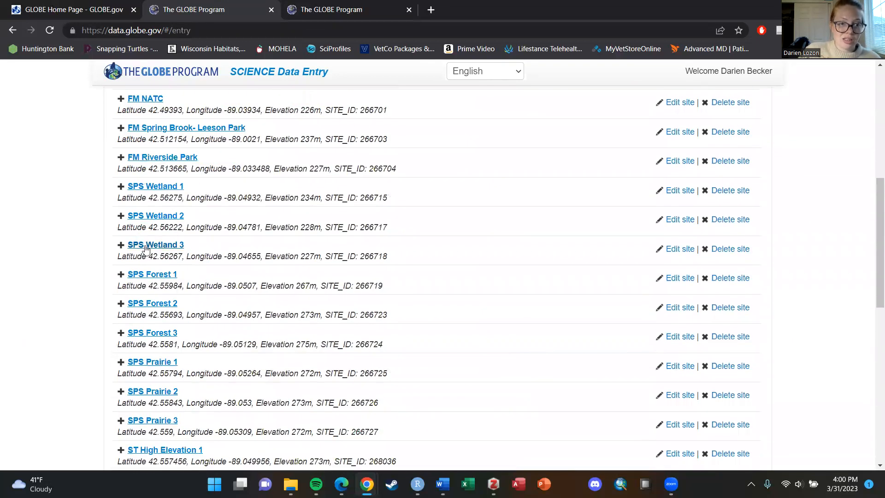
pyautogui.scroll(-10, 146, 249)
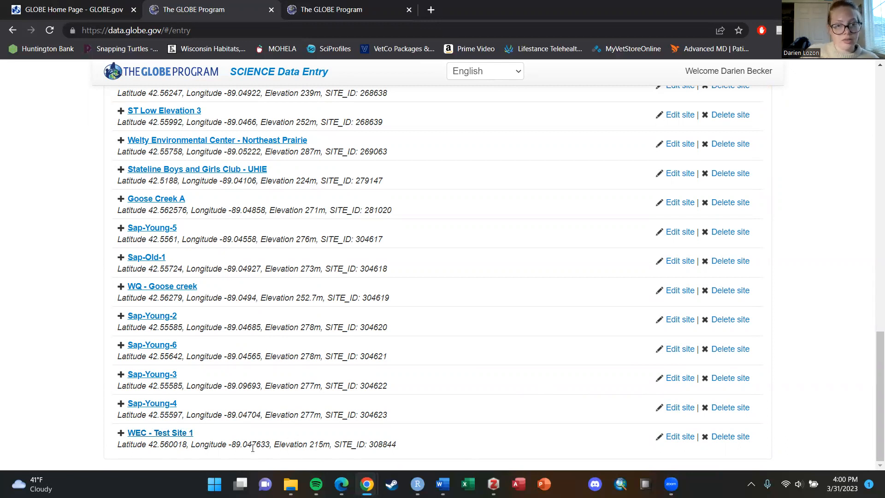
pyautogui.click(121, 434)
pyautogui.scroll(-4, 161, 424)
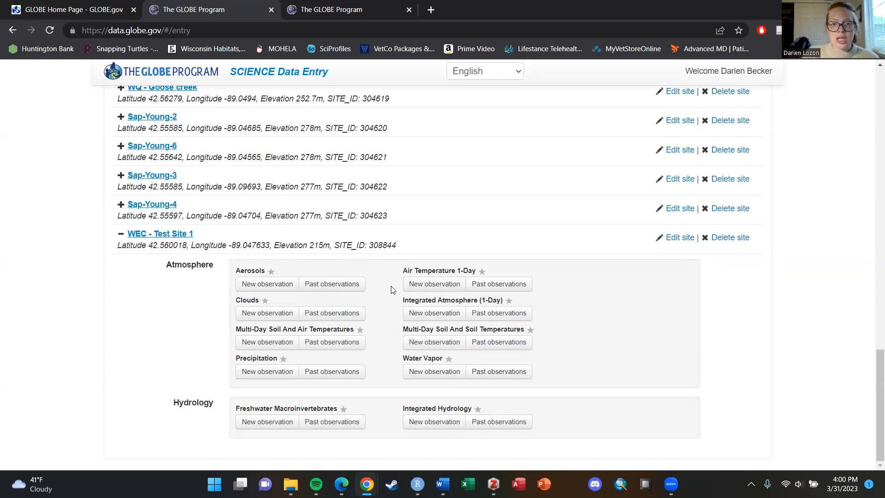
# Start a new Air Temperature 1-Day observation for WEC - Test Site 1, dated 2023-03-31 at 16:01 local time.
pyautogui.click(415, 286)
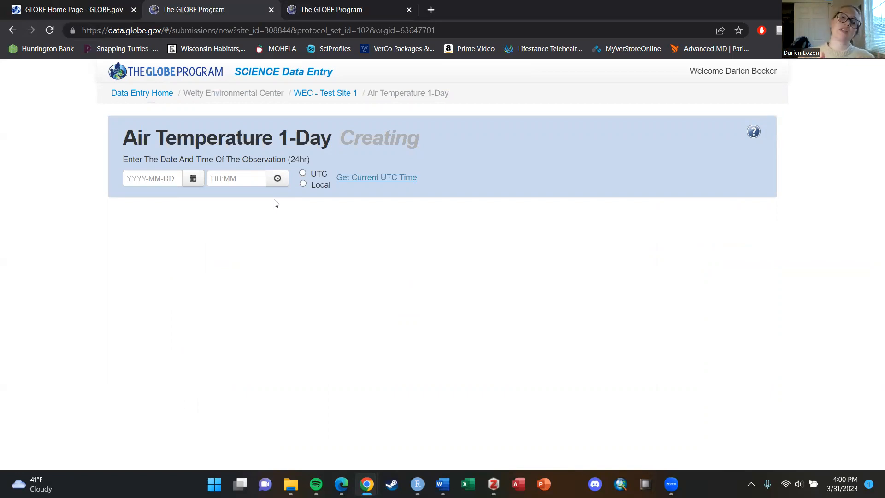
pyautogui.click(138, 180)
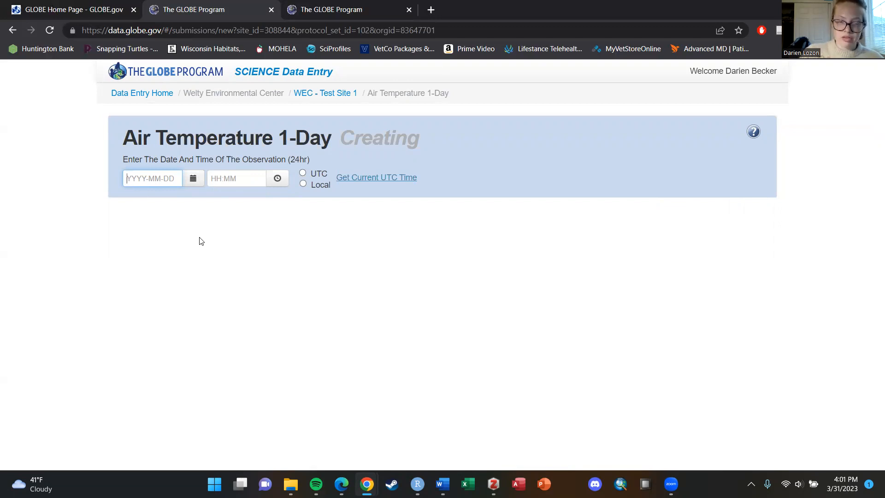
pyautogui.write('2023-')
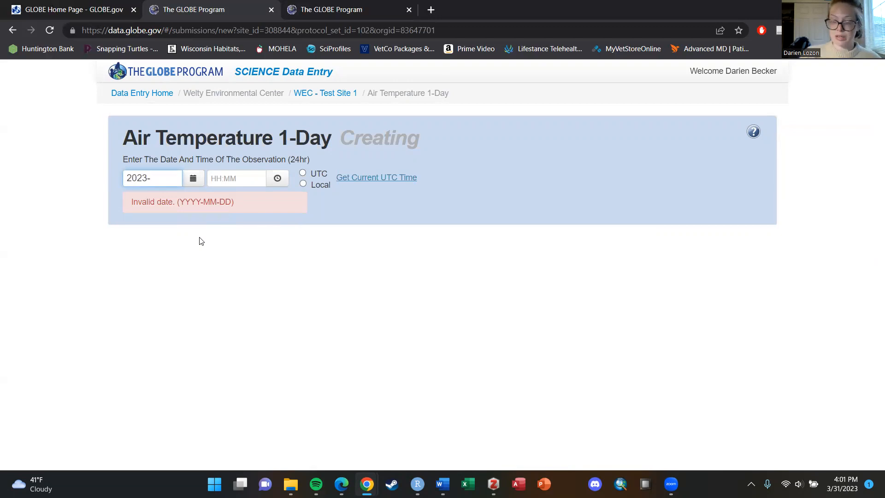
pyautogui.write('03-31')
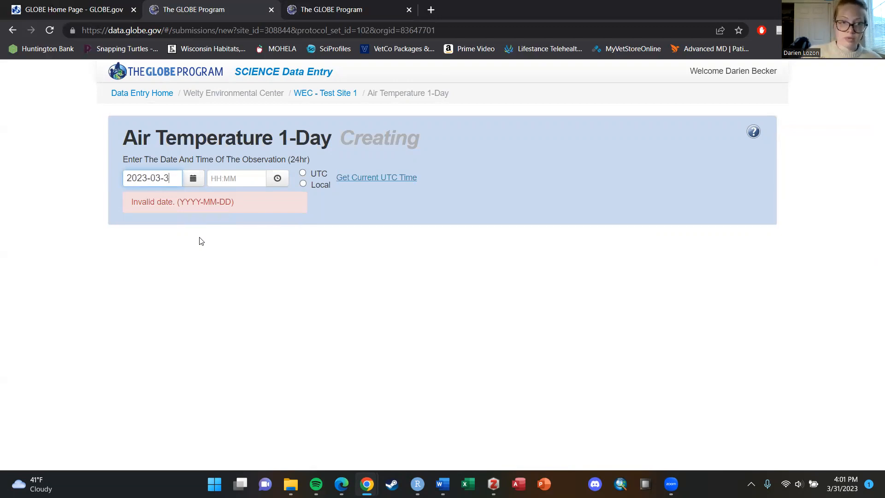
pyautogui.click(230, 181)
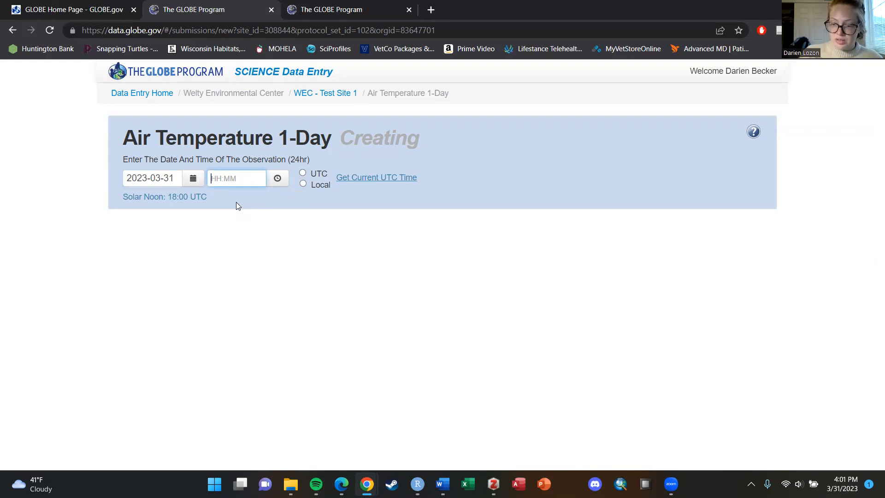
pyautogui.write('16:01')
pyautogui.click(303, 174)
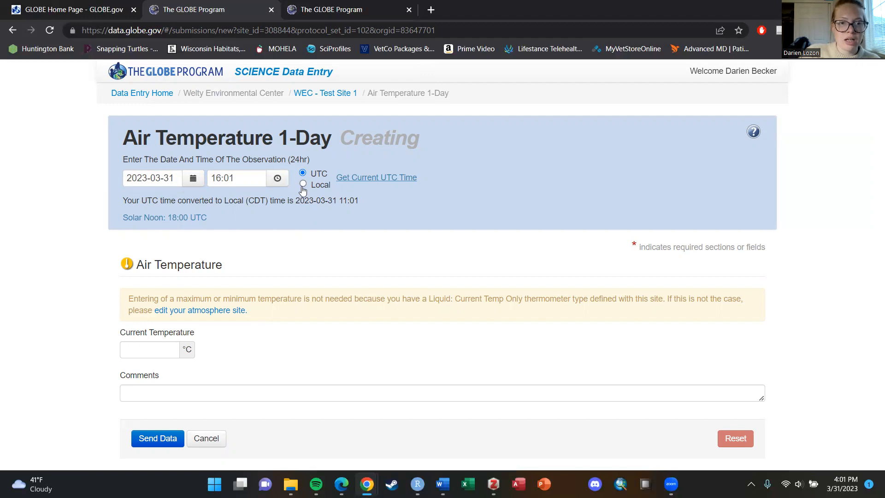
pyautogui.click(303, 186)
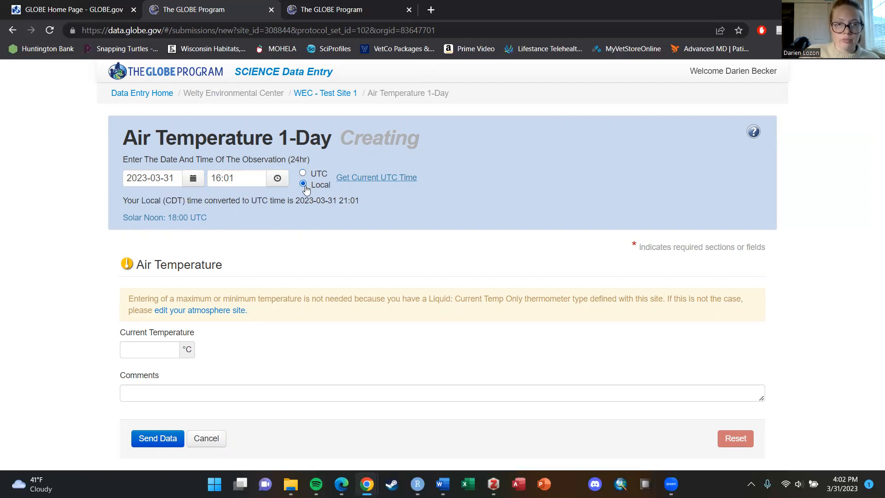
pyautogui.moveTo(339, 202); pyautogui.dragTo(366, 203)
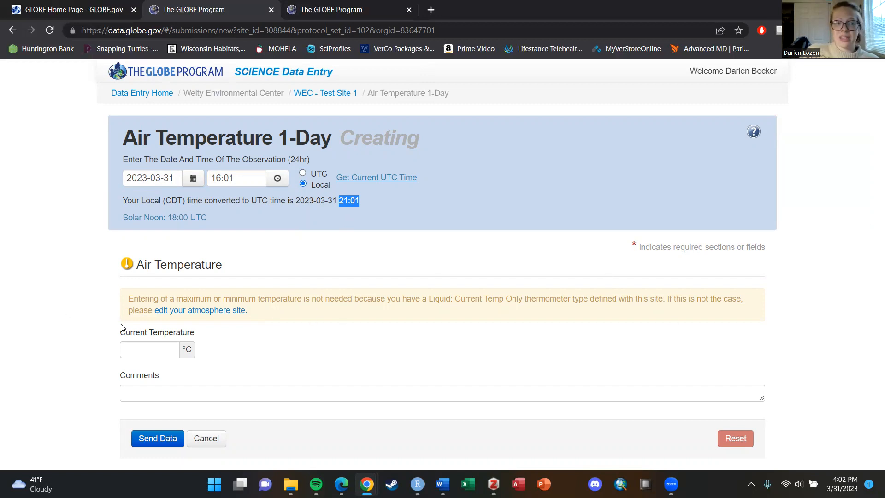
# Enter 12 °C as the observation's current temperature.
pyautogui.click(189, 333)
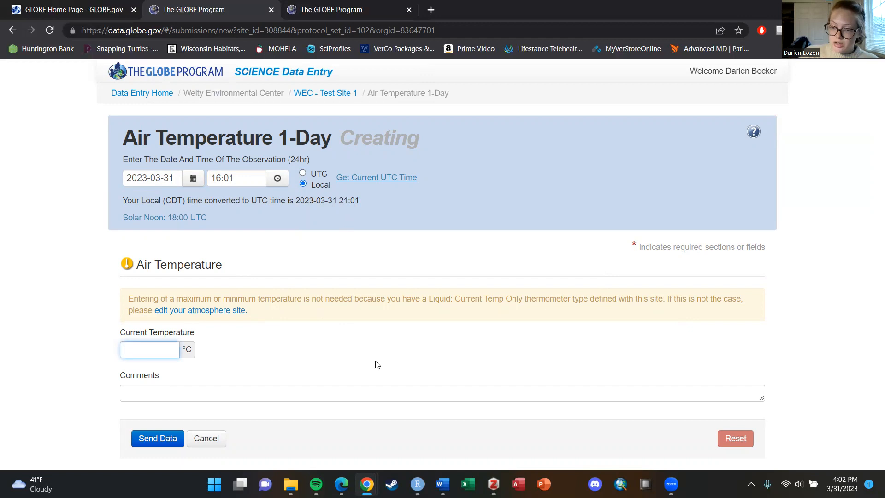
pyautogui.write('12')
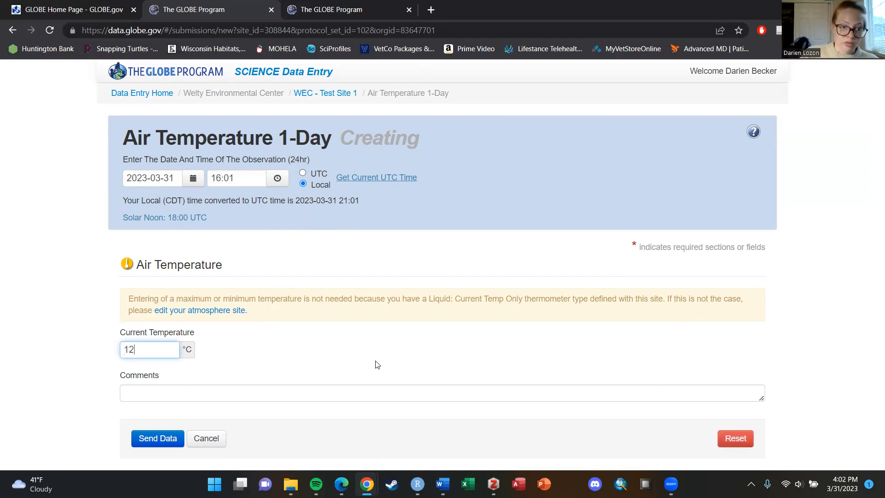
pyautogui.click(387, 368)
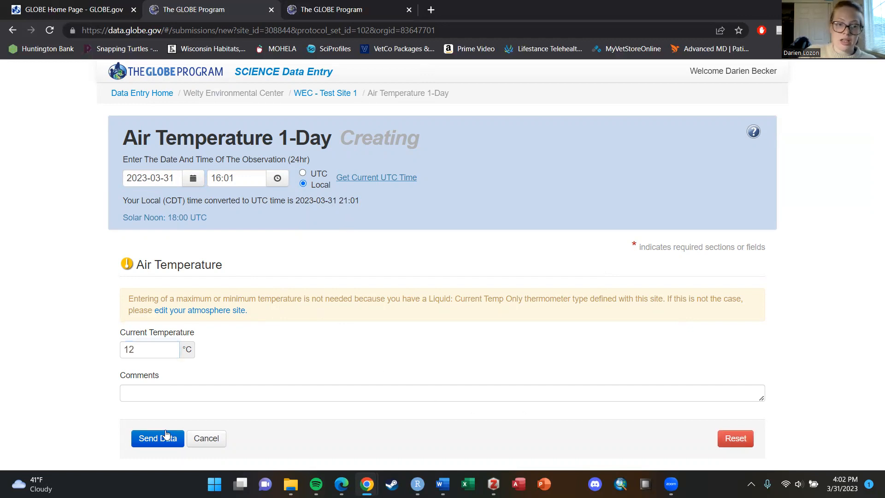
# Add the comment "Cloudy with a chance of tornadoes." to the observation and submit the data.
pyautogui.click(313, 393)
pyautogui.write('Cl')
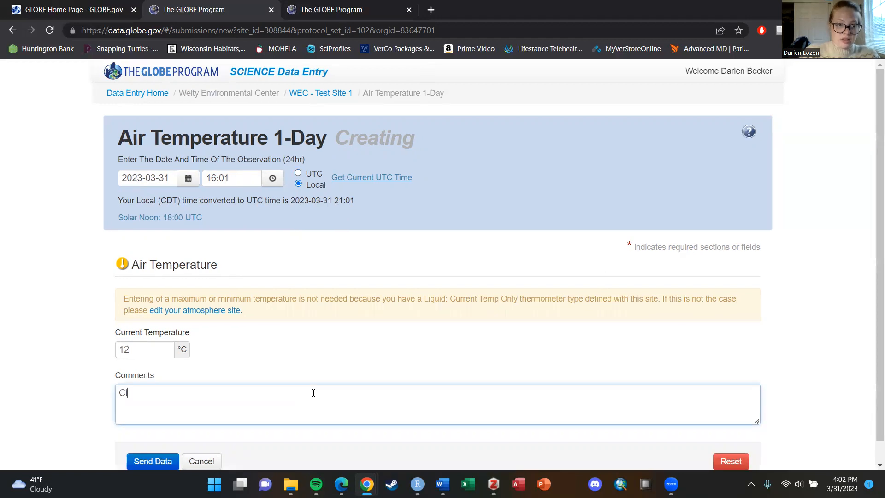
pyautogui.write('oudy with a ')
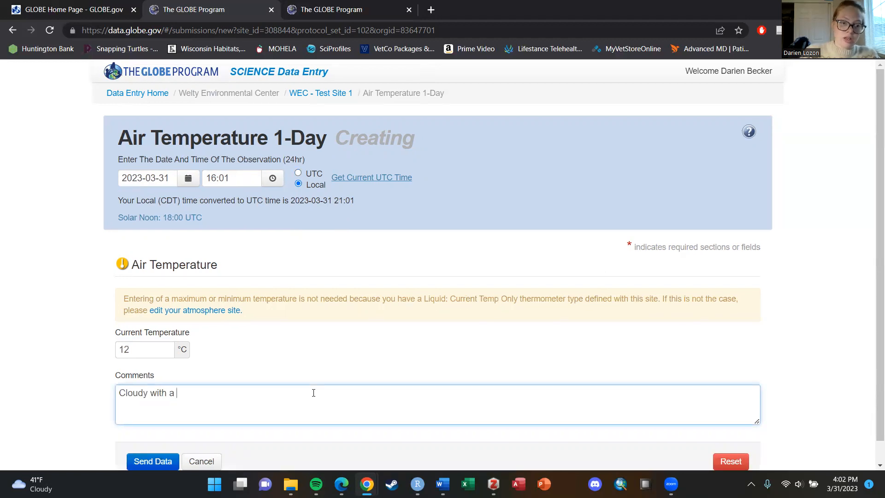
pyautogui.write('chance of tornadoes')
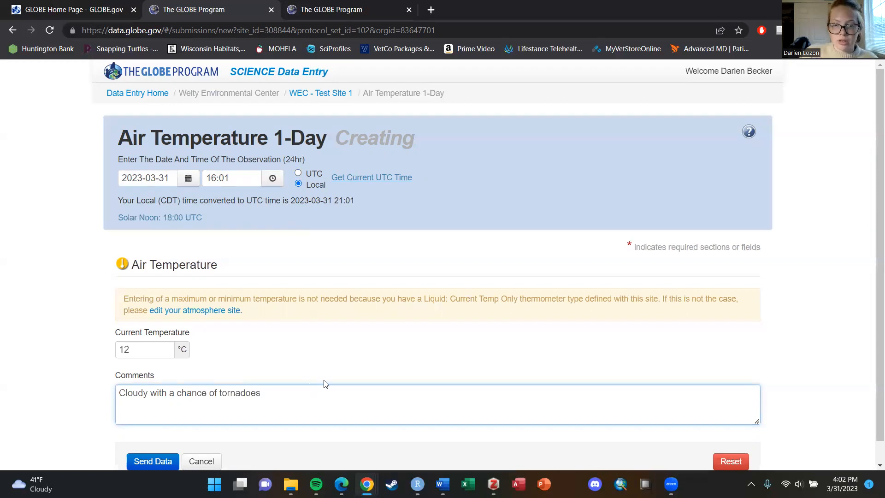
pyautogui.scroll(-1, 399, 368)
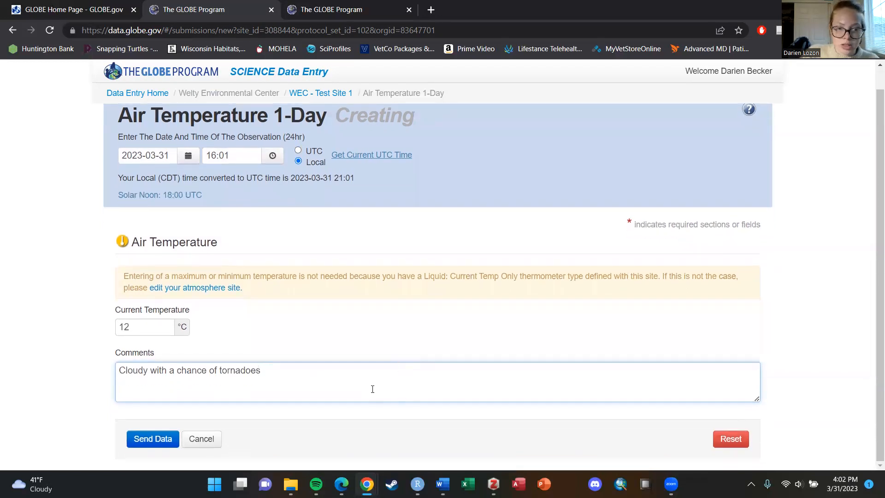
pyautogui.write('.')
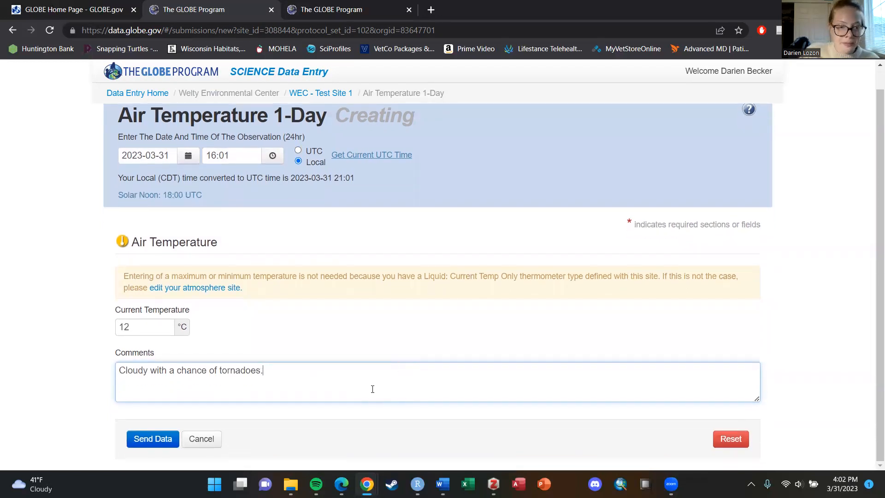
pyautogui.click(158, 439)
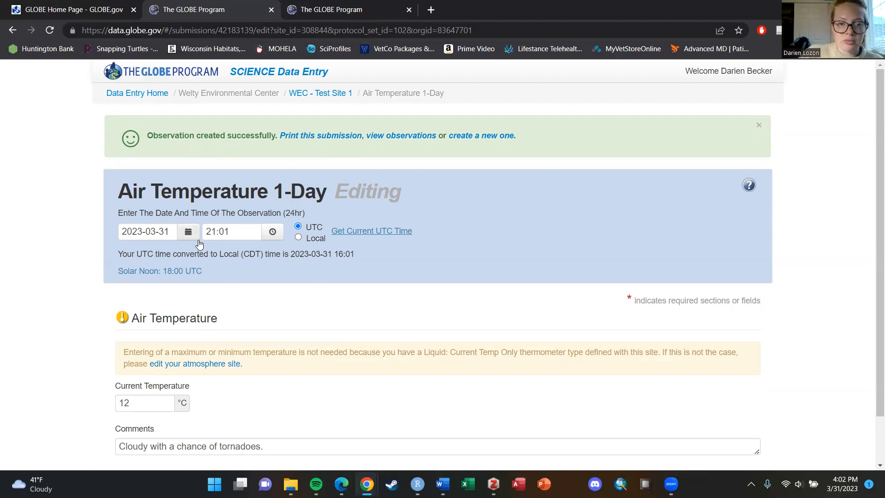
# Go back to the data entry home page and find the observation options listed under WEC - Test Site 1.
pyautogui.click(156, 94)
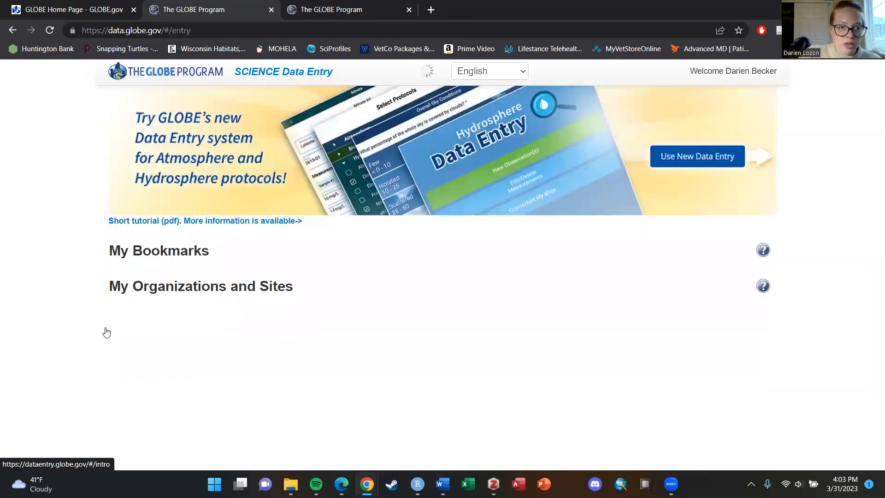
pyautogui.scroll(-15, 240, 335)
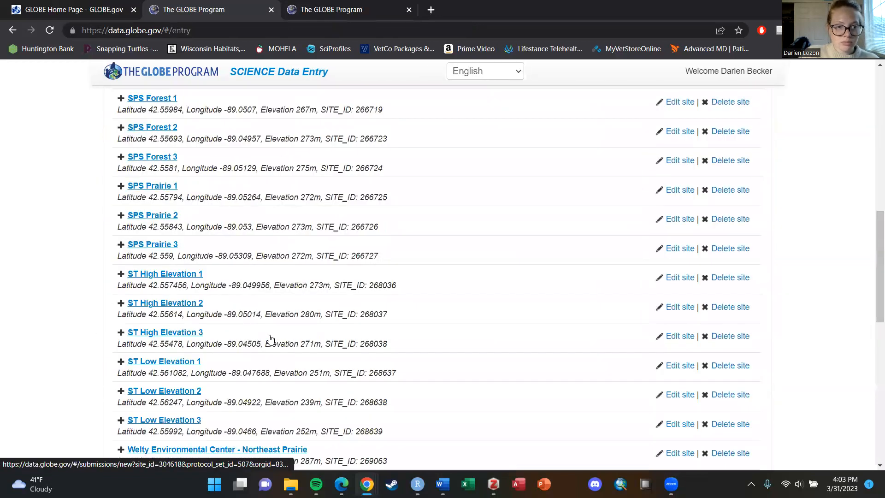
pyautogui.scroll(-3, 270, 336)
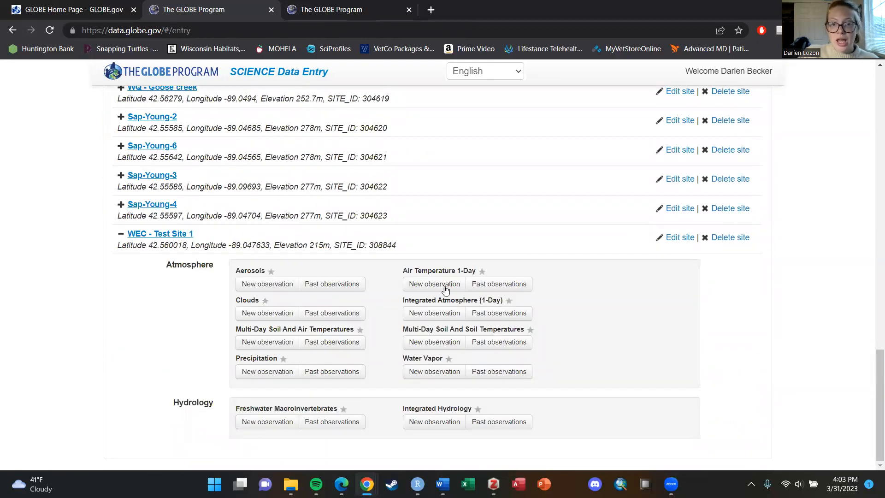
# Review the past Air Temperature 1-Day observation of 2023-03-31 for WEC - Test Site 1 and return to the data entry home page.
pyautogui.click(502, 282)
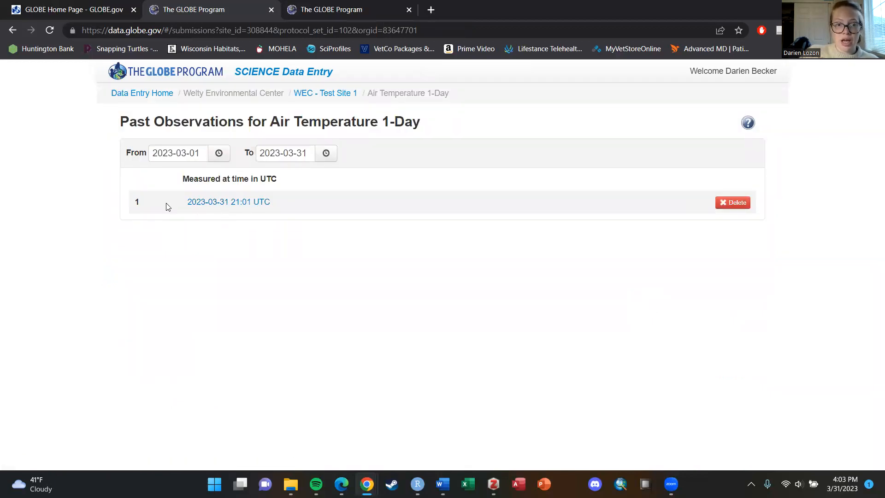
pyautogui.click(208, 203)
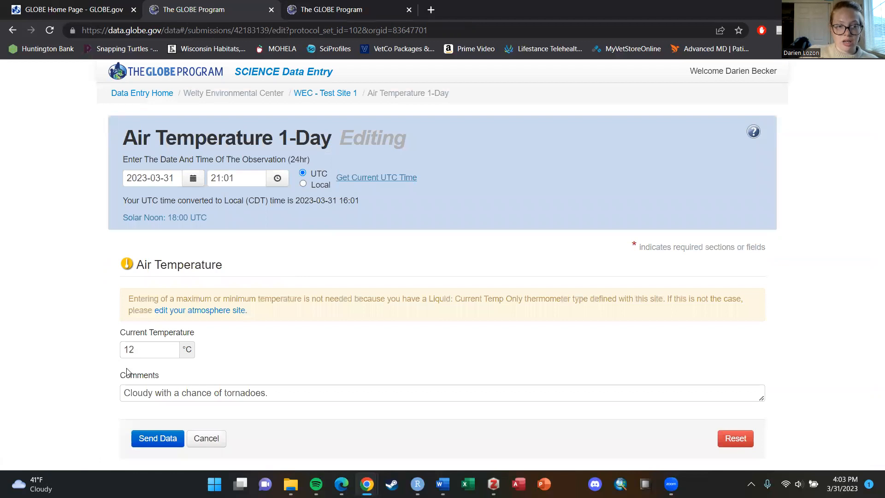
pyautogui.click(143, 93)
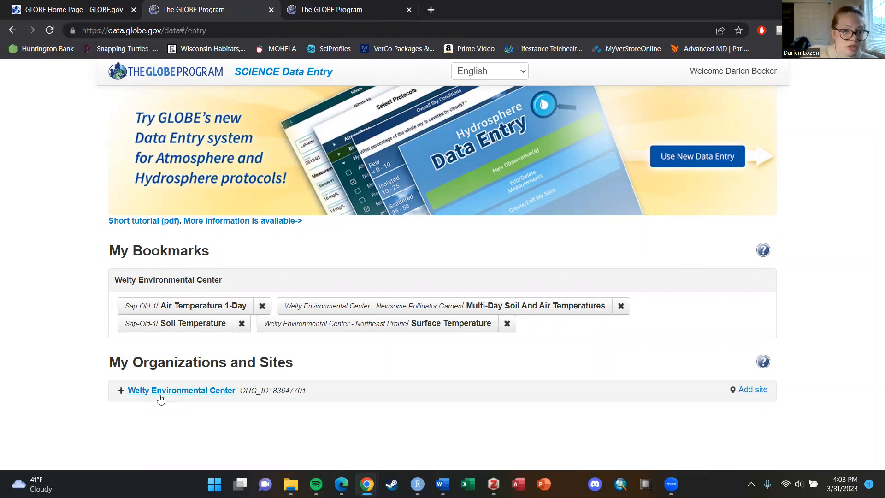
# Start a new Integrated Hydrology observation for WEC - Test Site 1 under Welty Environmental Center.
pyautogui.click(120, 391)
pyautogui.scroll(-15, 77, 421)
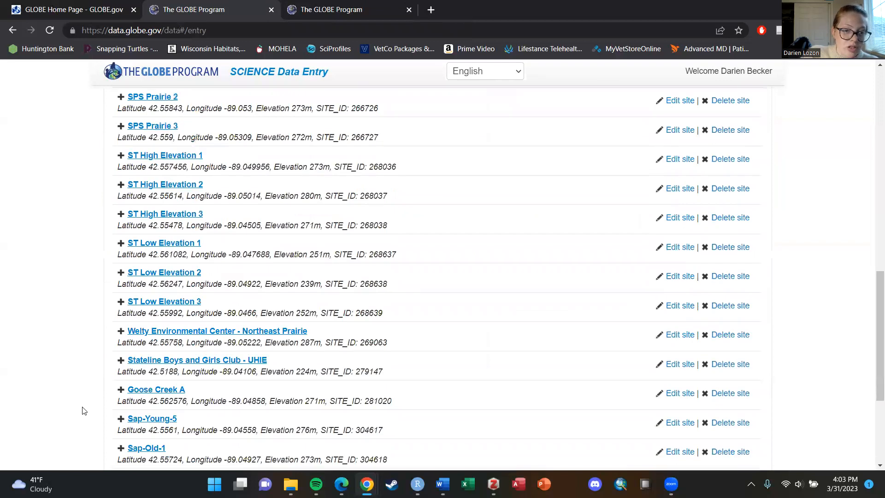
pyautogui.click(143, 434)
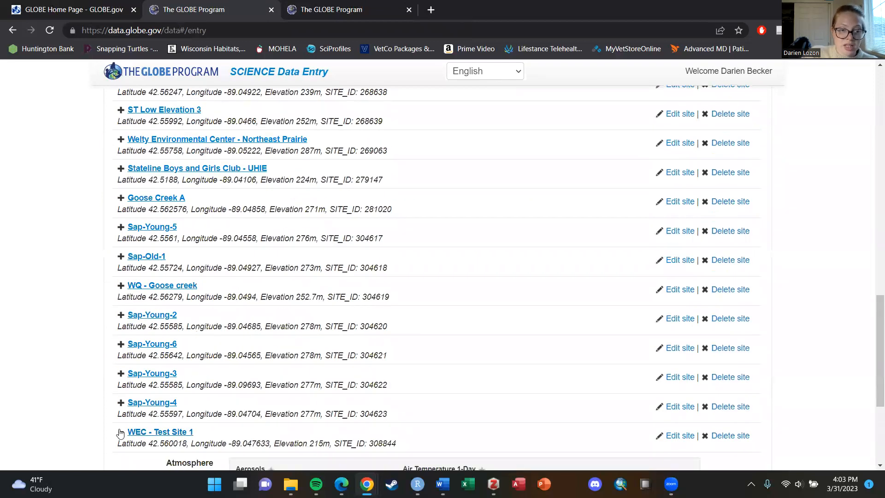
pyautogui.scroll(-4, 304, 392)
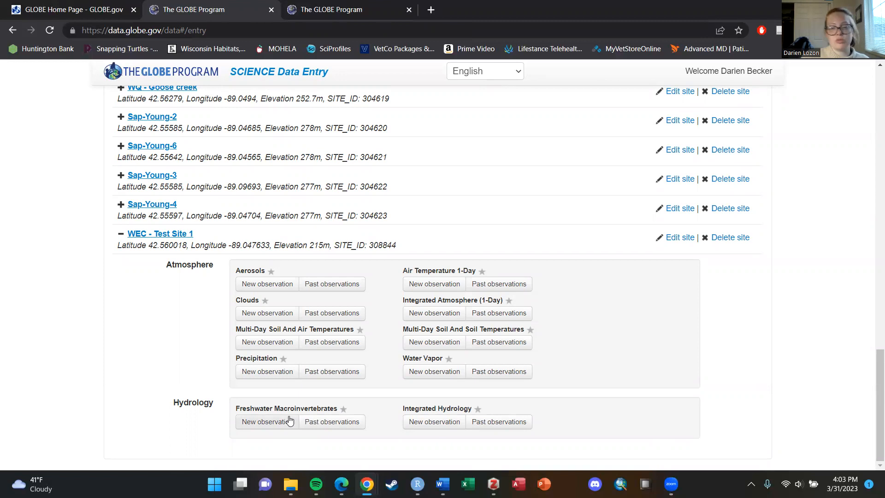
pyautogui.click(432, 421)
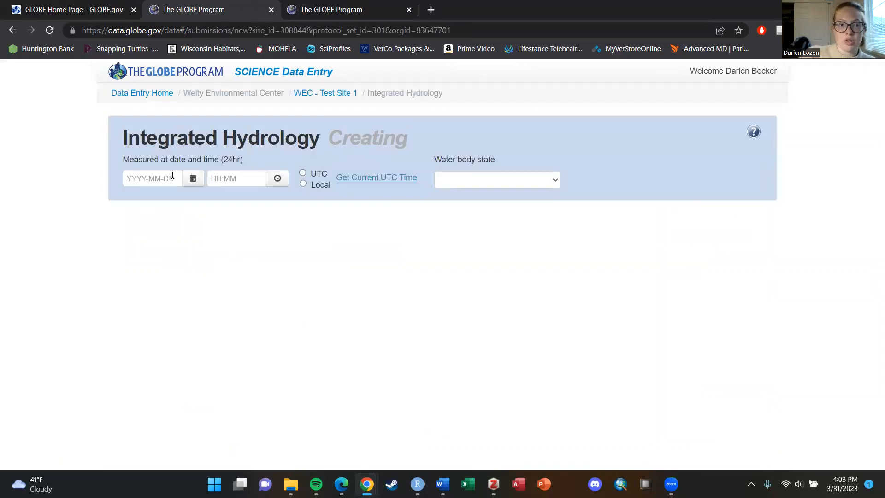
# Set the hydrology observation's date to 2023-03-31 and its time to 21:01 UTC.
pyautogui.click(155, 175)
pyautogui.write('2023-')
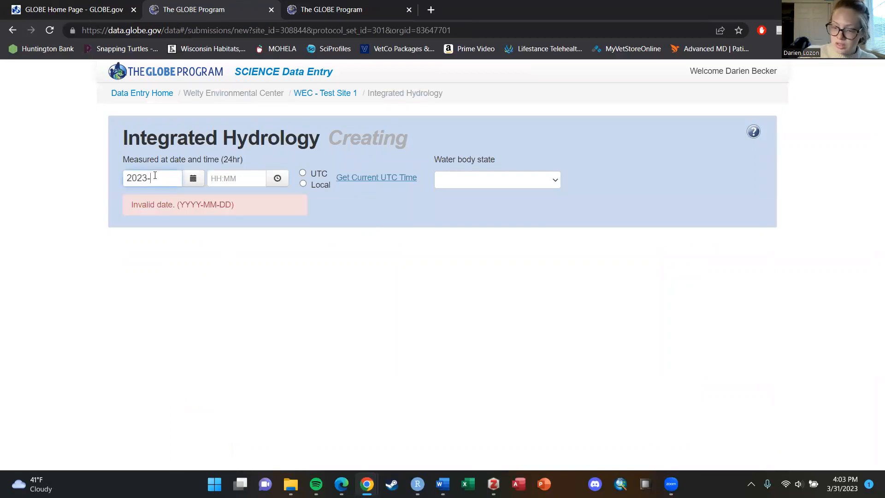
pyautogui.write('03-31')
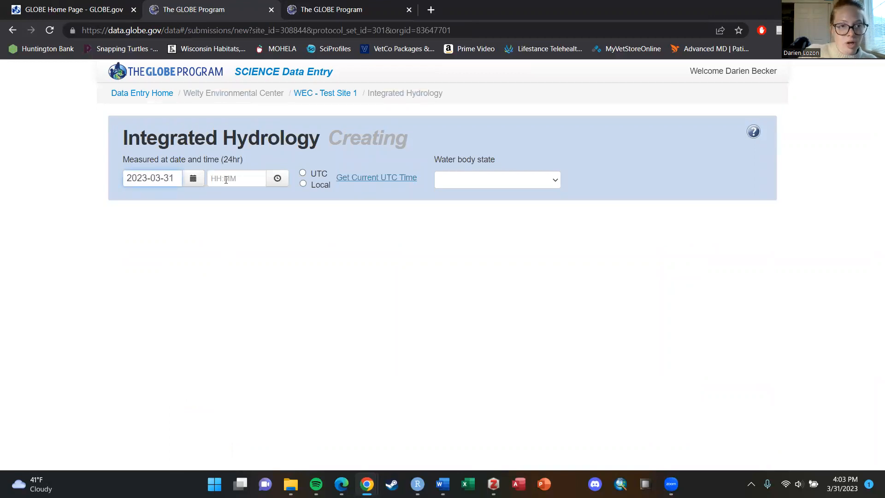
pyautogui.click(229, 175)
pyautogui.write('20')
pyautogui.press('BackSpace')
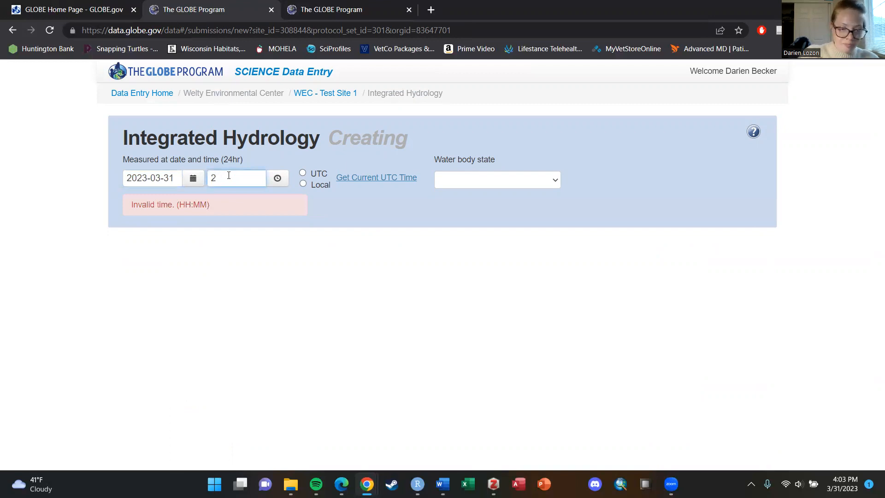
pyautogui.write('1')
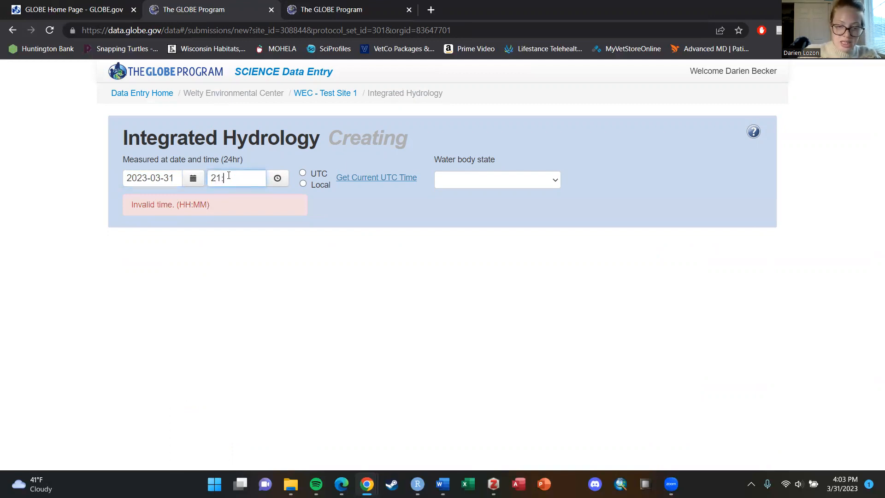
pyautogui.write('":01')
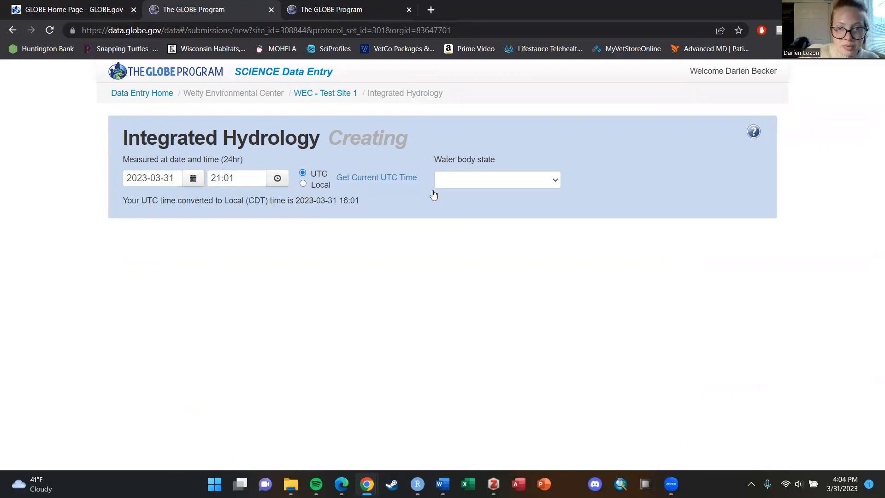
# Set the water body state to Normal State, with UTC selected for the hydrology observation's time.
pyautogui.click(525, 182)
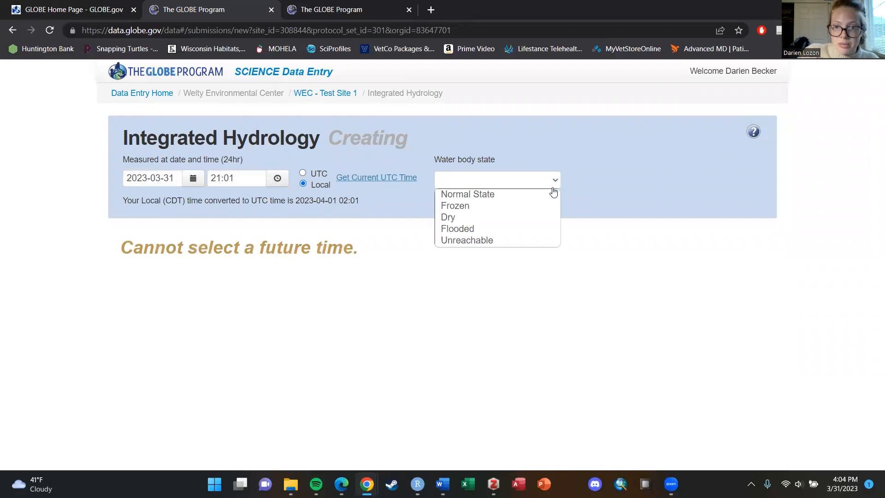
pyautogui.click(489, 196)
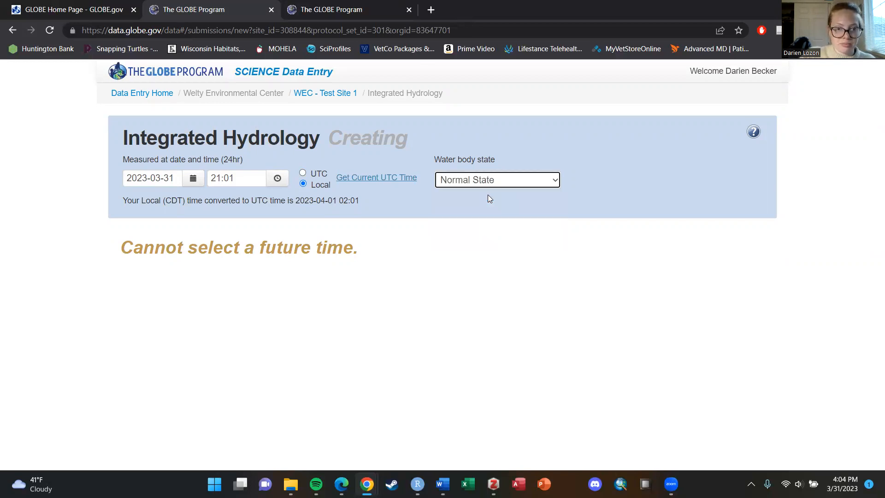
pyautogui.click(237, 177)
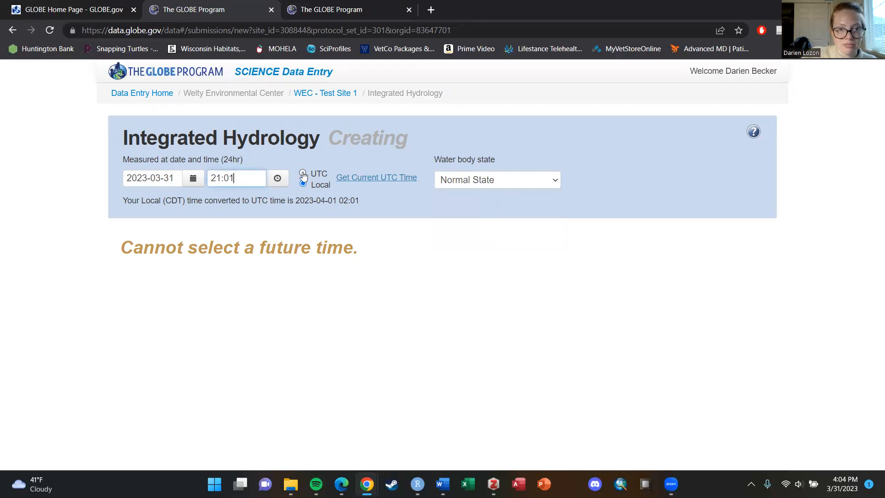
pyautogui.click(302, 185)
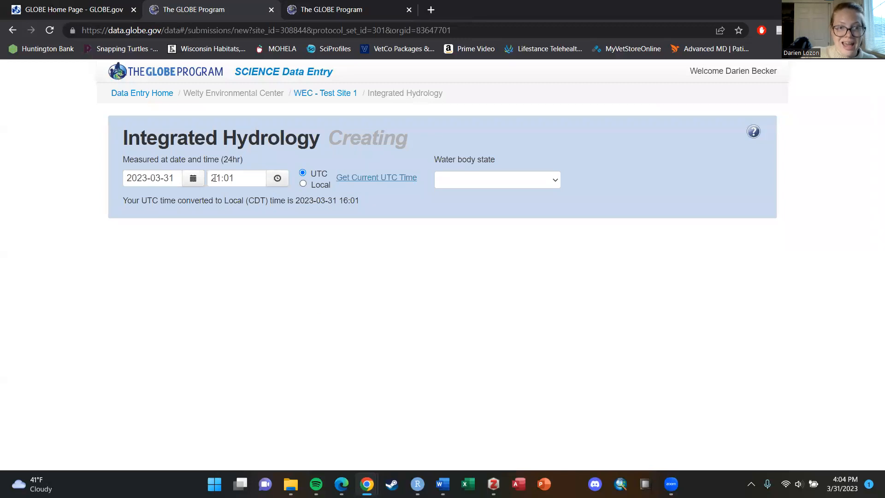
pyautogui.click(505, 177)
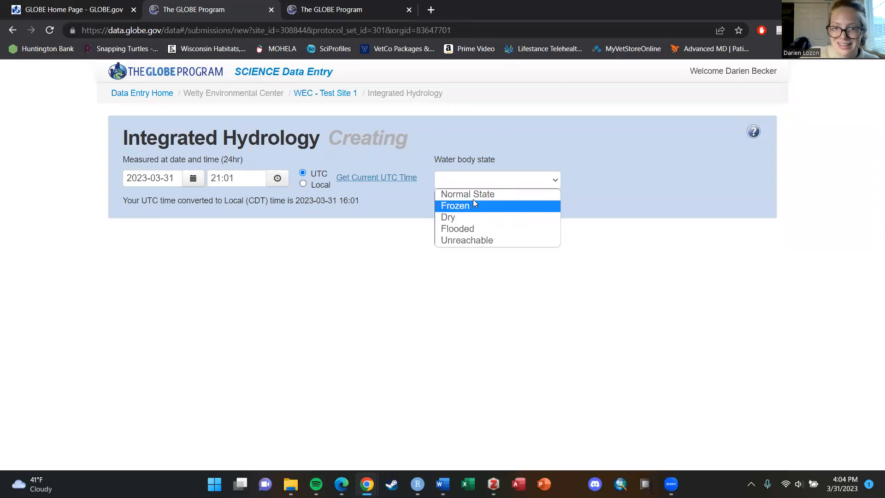
pyautogui.click(456, 191)
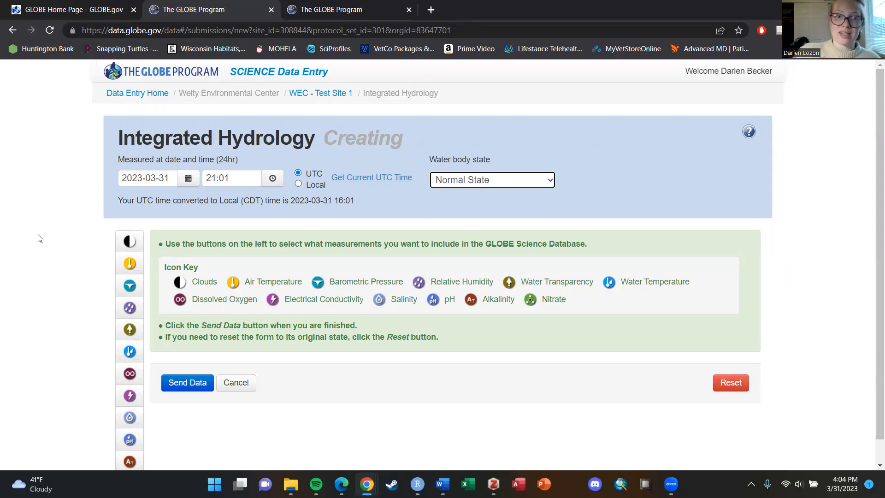
# Include a Water Temperature measurement taken with an alcohol-filled thermometer and enter -1 °C as its first reading.
pyautogui.scroll(-1, 231, 241)
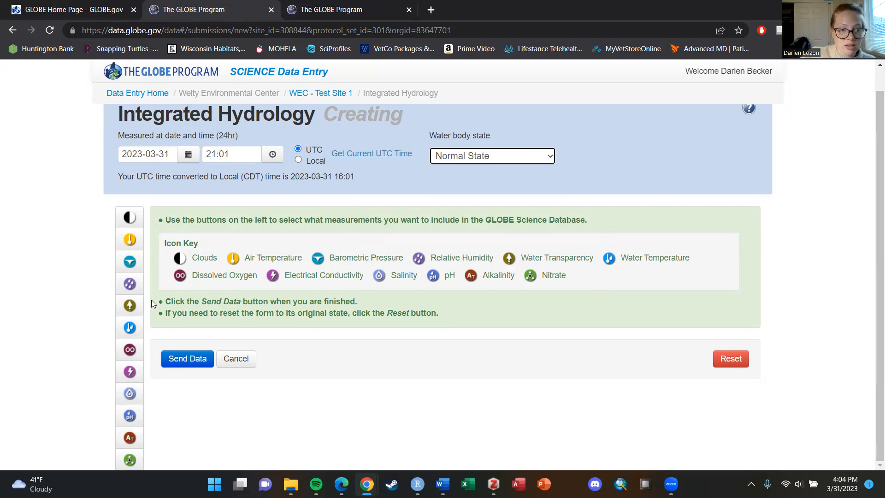
pyautogui.click(131, 330)
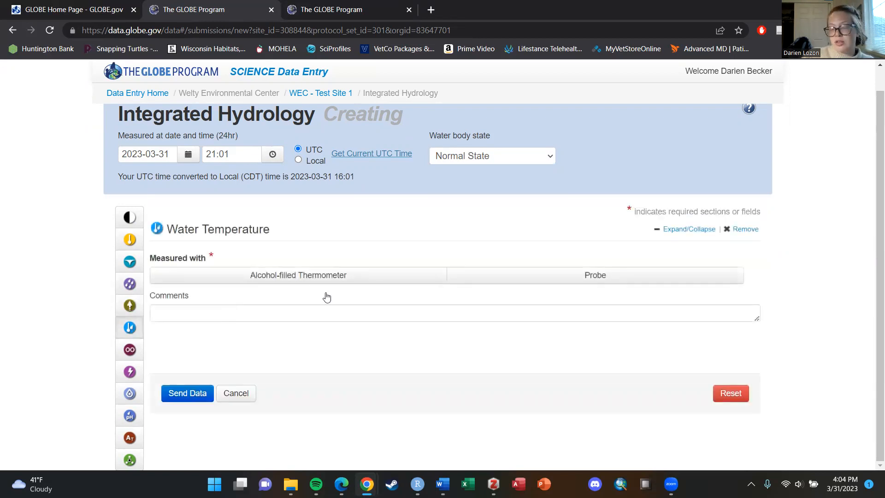
pyautogui.click(303, 277)
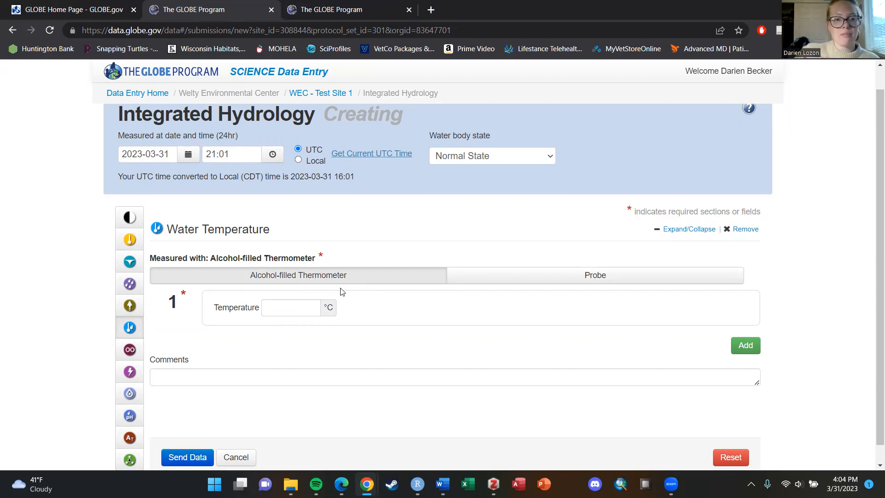
pyautogui.click(298, 310)
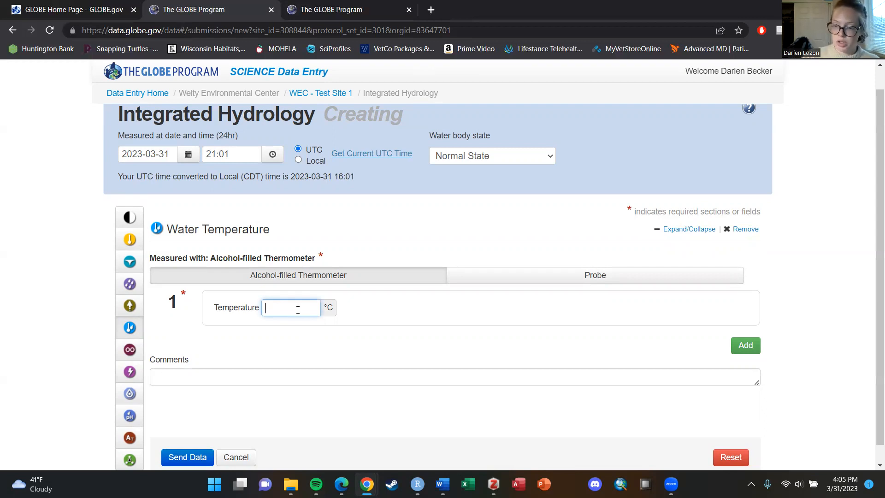
pyautogui.write('-1')
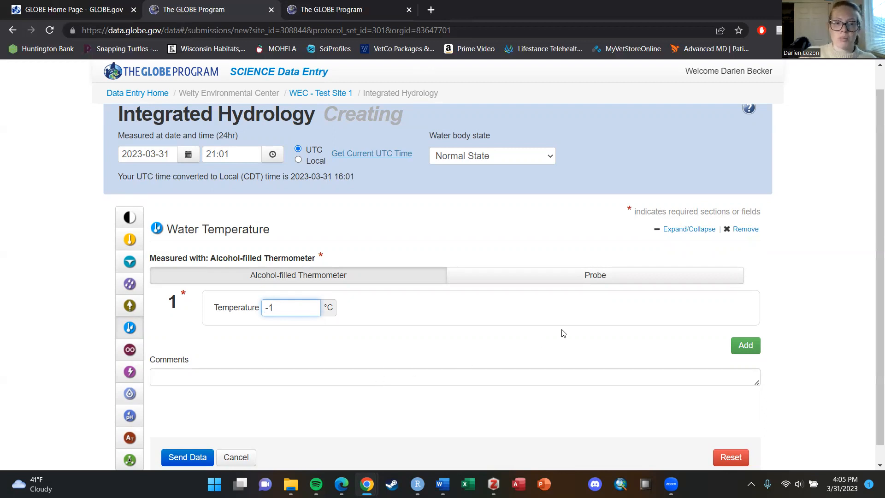
# Add a second water temperature reading of 0.8 °C and a third of 1.4 °C.
pyautogui.click(740, 345)
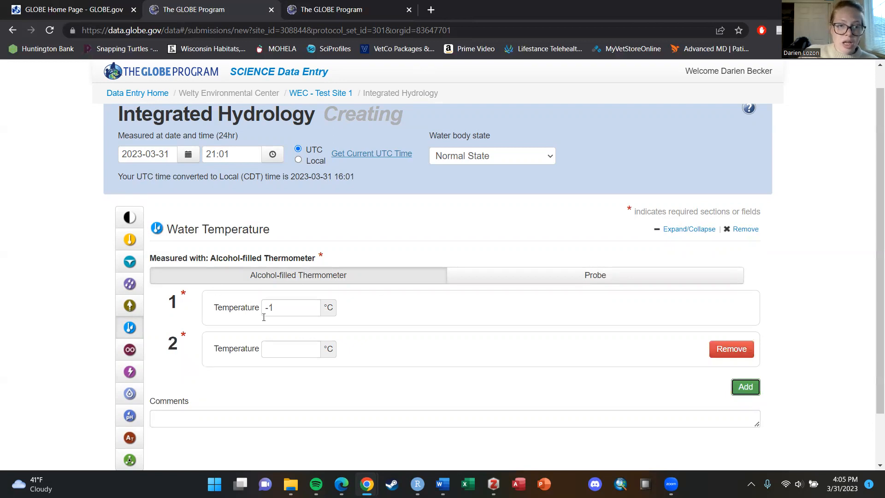
pyautogui.click(284, 349)
pyautogui.scroll(-2, 395, 381)
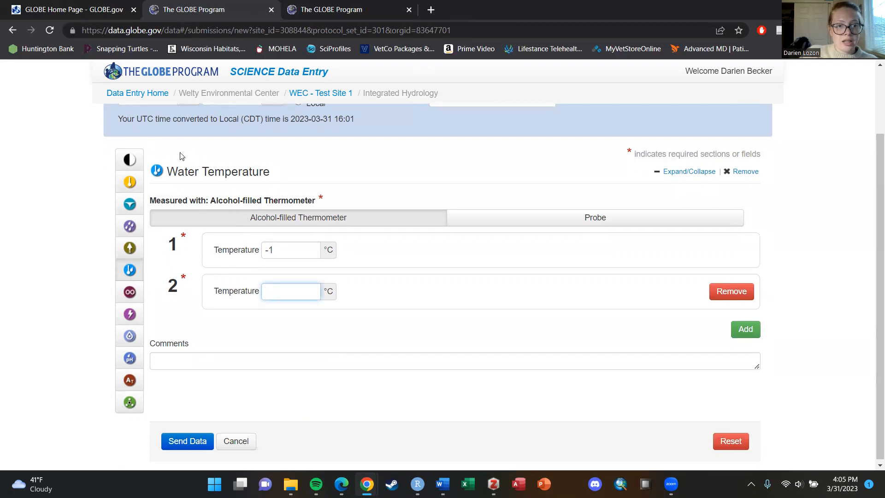
pyautogui.scroll(2, 408, 299)
pyautogui.scroll(1, 410, 302)
pyautogui.scroll(-2, 325, 290)
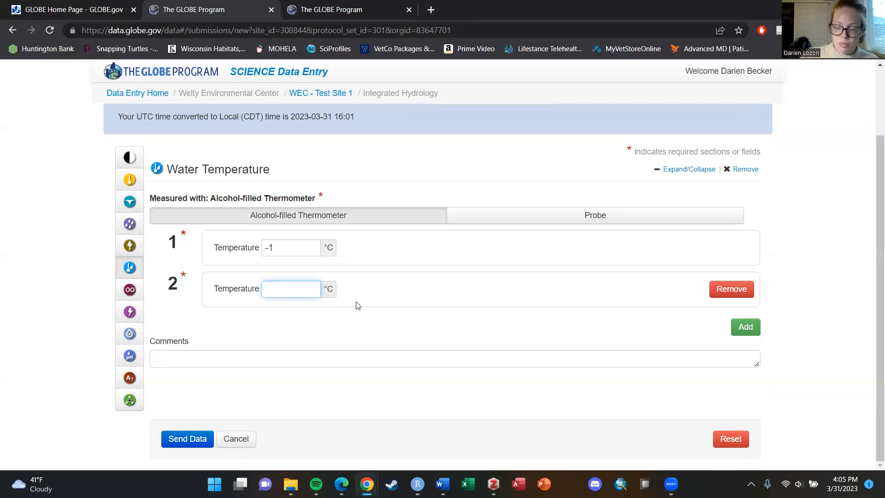
pyautogui.write('0.8')
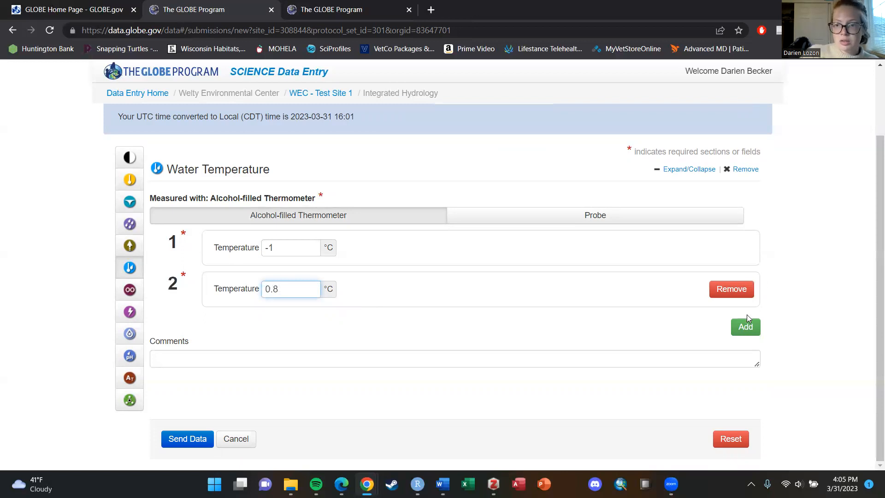
pyautogui.click(745, 326)
pyautogui.click(295, 329)
pyautogui.write('1.4')
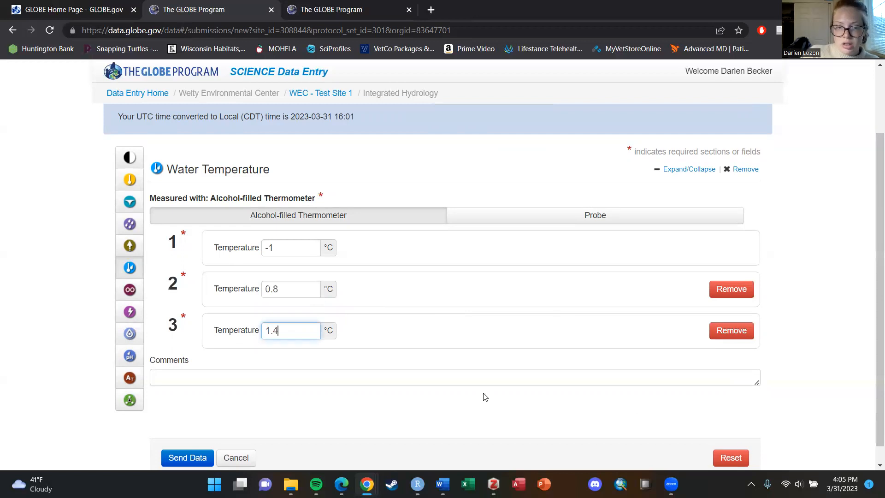
# Add the comment "This is fake data for an example. :)" to the water temperature measurement.
pyautogui.click(390, 364)
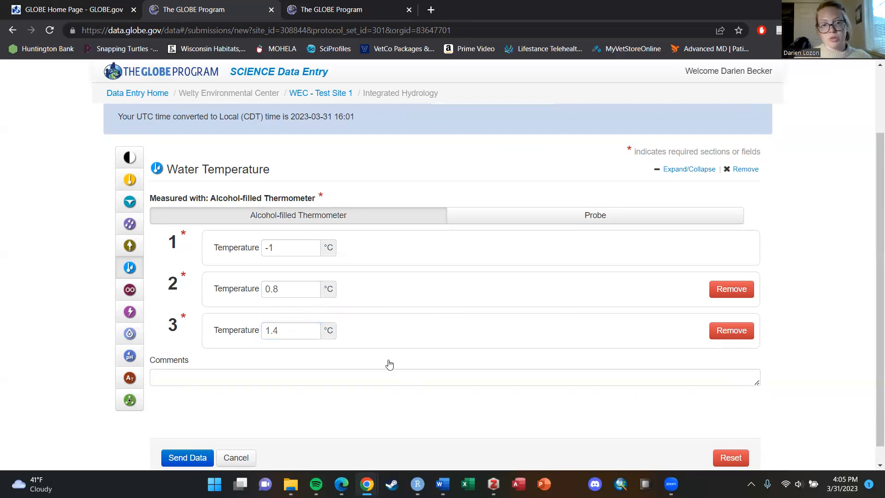
pyautogui.click(387, 375)
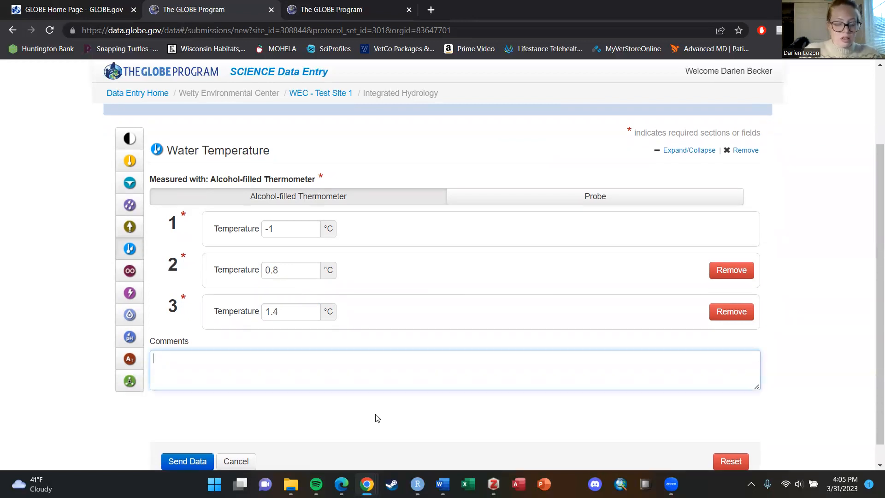
pyautogui.write('This is fake da')
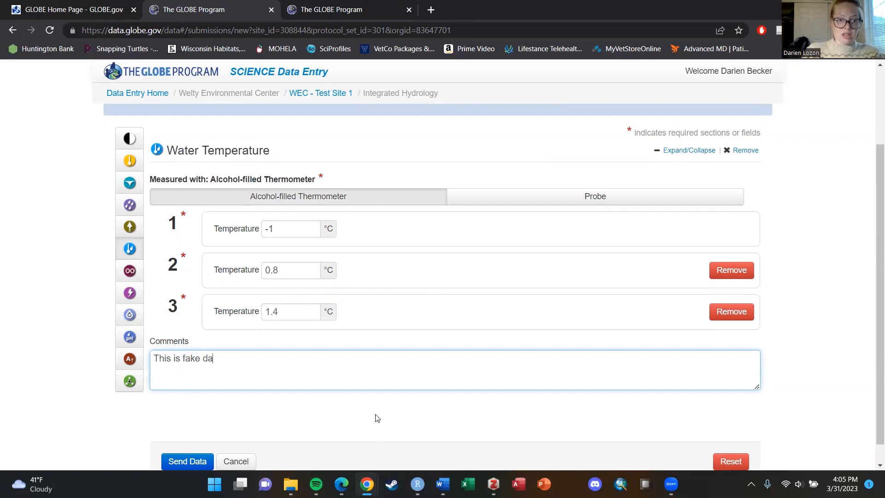
pyautogui.write('ta for an examp')
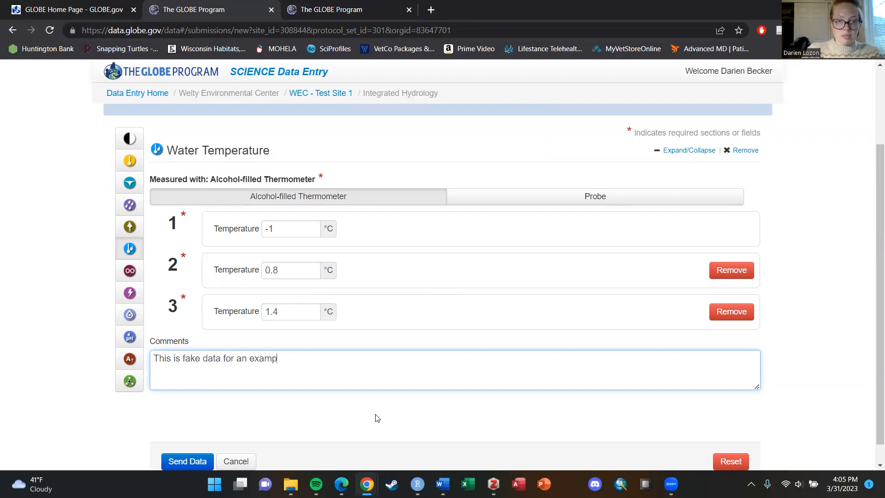
pyautogui.write('le. :)')
# Submit the Integrated Hydrology data and go back to the data entry home page to the options for WEC - Test Site 1.
pyautogui.scroll(-1, 419, 352)
pyautogui.click(174, 441)
pyautogui.scroll(2, 389, 399)
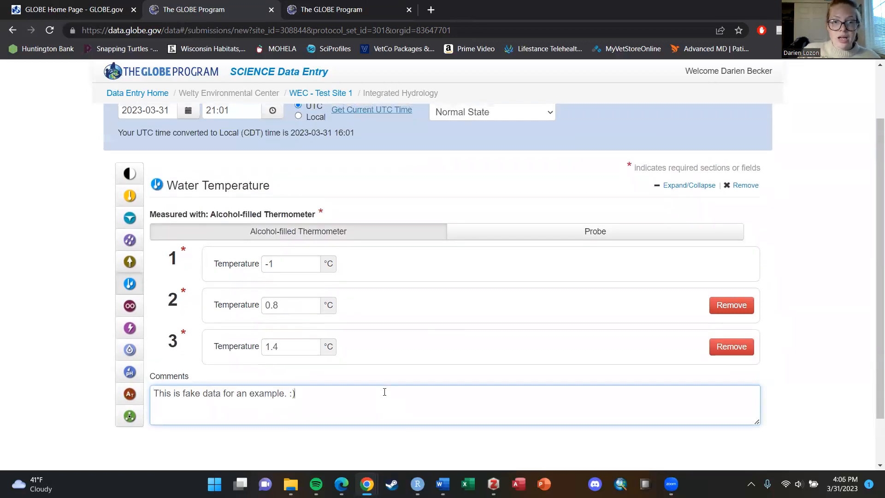
pyautogui.scroll(1, 392, 389)
pyautogui.scroll(-3, 428, 277)
pyautogui.click(187, 438)
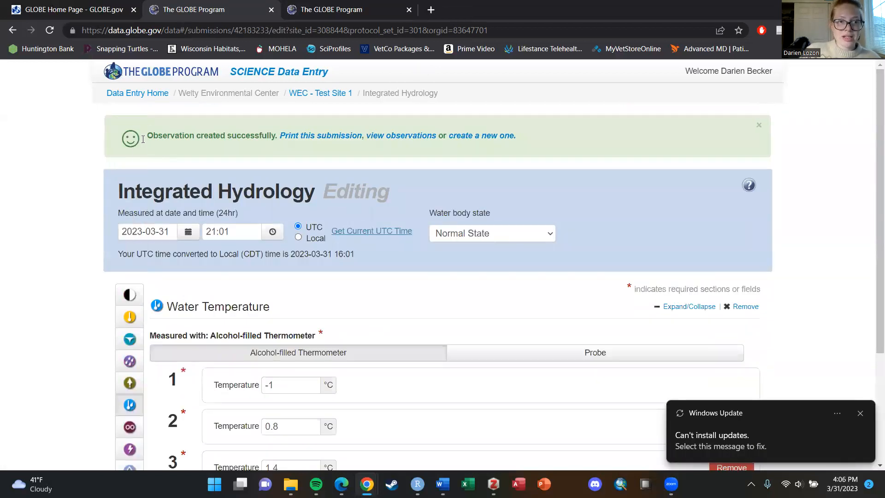
pyautogui.click(138, 92)
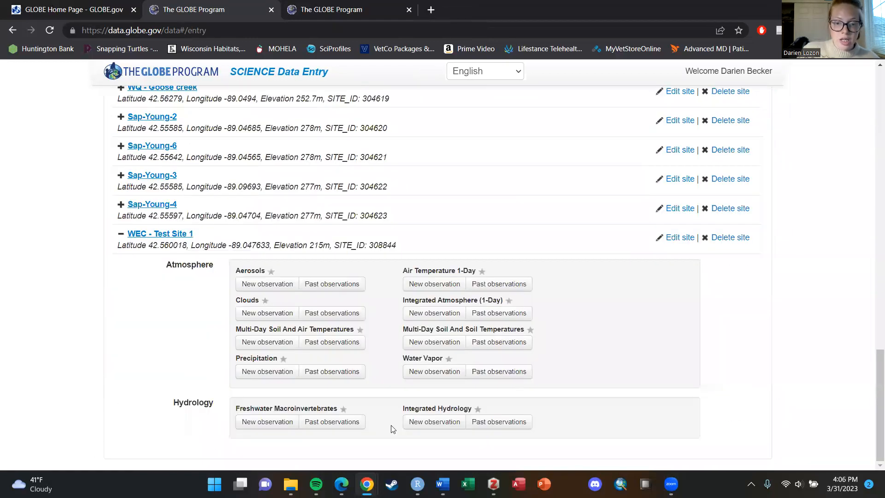
pyautogui.click(509, 426)
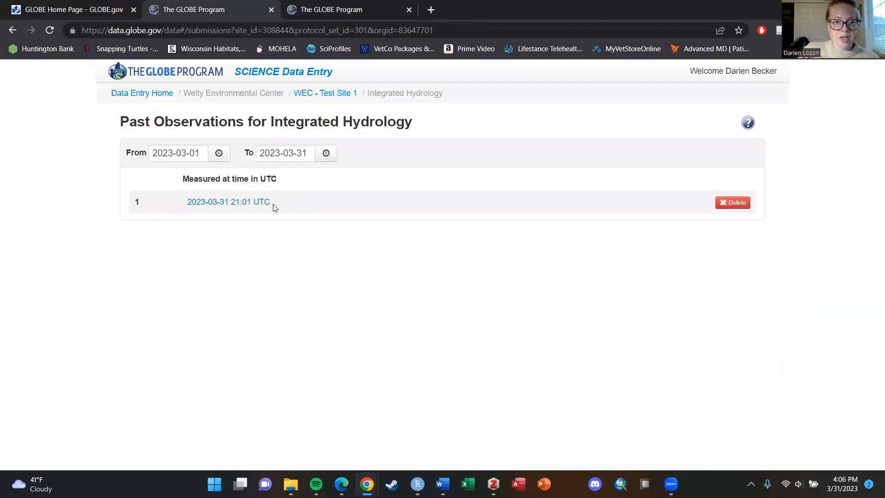
pyautogui.click(231, 203)
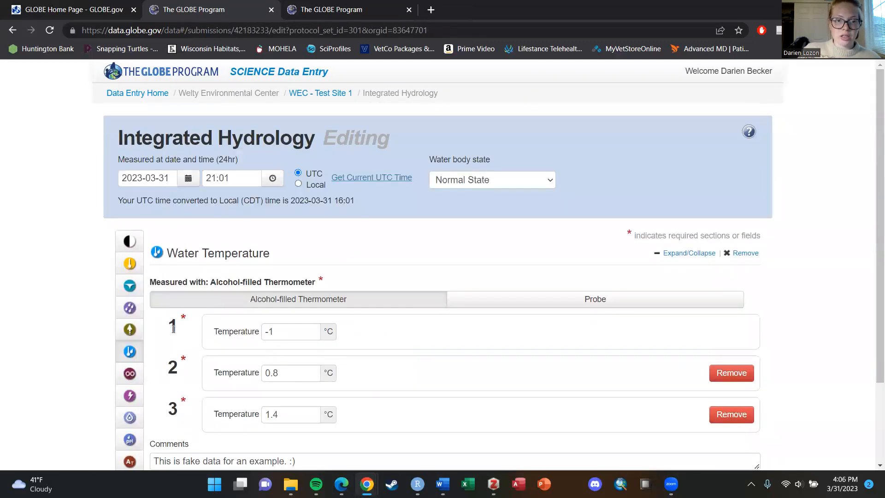
pyautogui.scroll(-3, 244, 347)
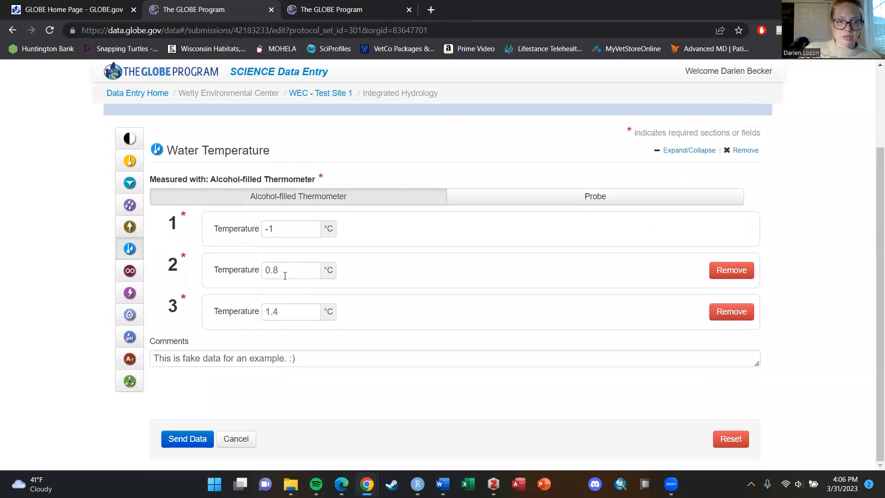
pyautogui.scroll(3, 196, 222)
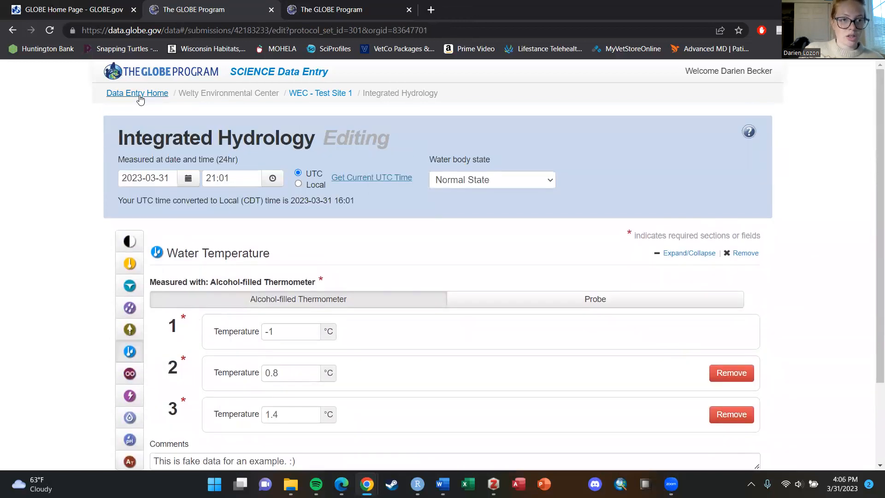
# Return to the data entry home page, edit WEC - Test Site 1 and add the Soil Moisture and Temperature site type.
pyautogui.click(161, 93)
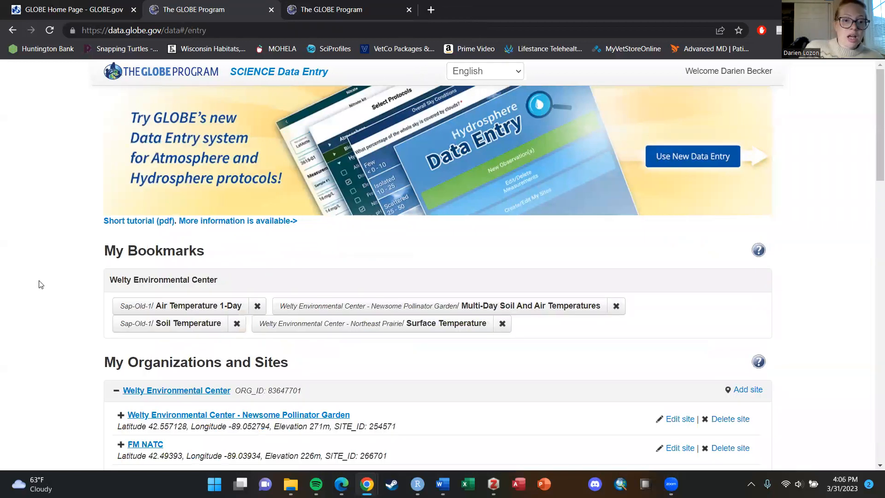
pyautogui.scroll(-4, 44, 285)
pyautogui.scroll(-7, 46, 290)
pyautogui.scroll(-10, 46, 289)
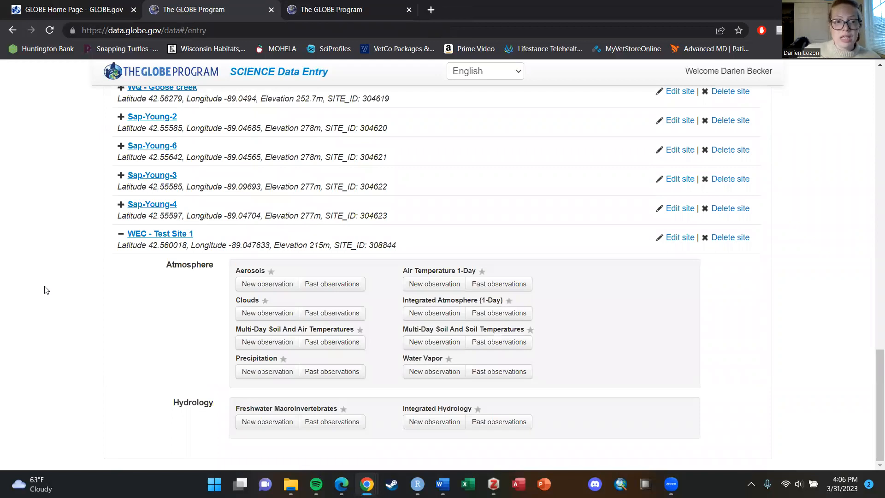
pyautogui.click(680, 238)
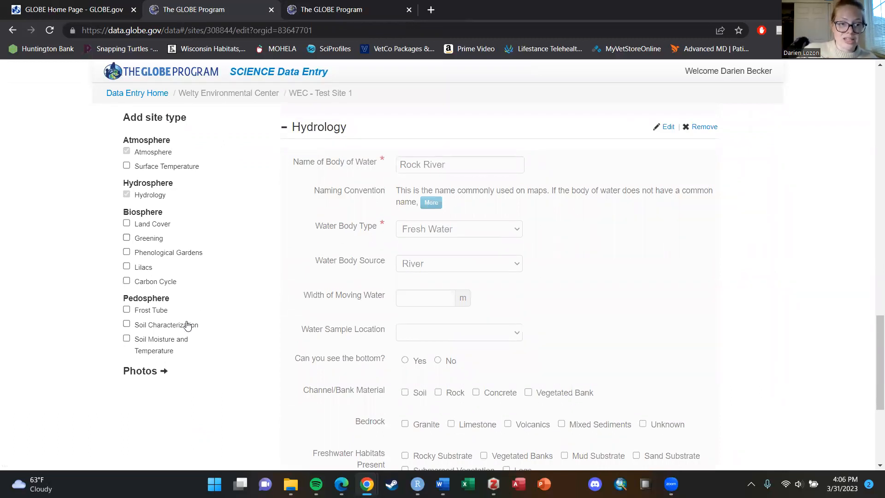
pyautogui.click(126, 338)
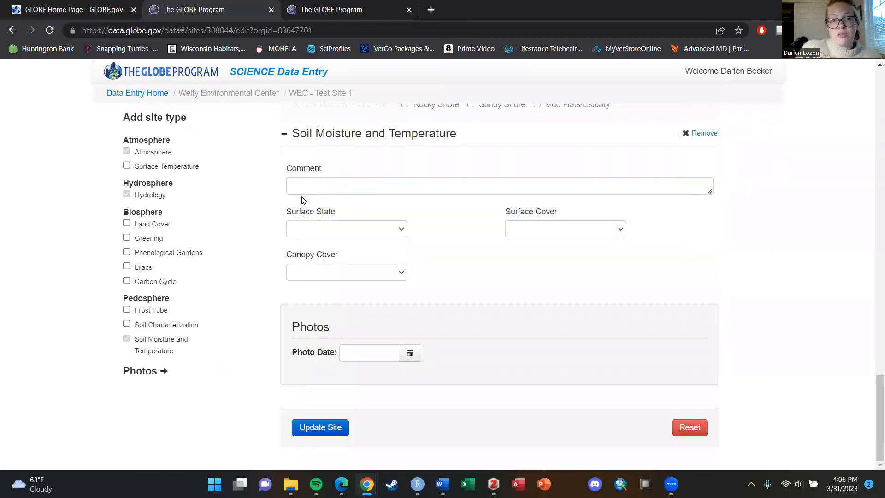
# Set the soil site's surface state to Natural, surface cover to Long grass (over 10cm) and canopy cover to Canopy overhead.
pyautogui.scroll(1, 490, 297)
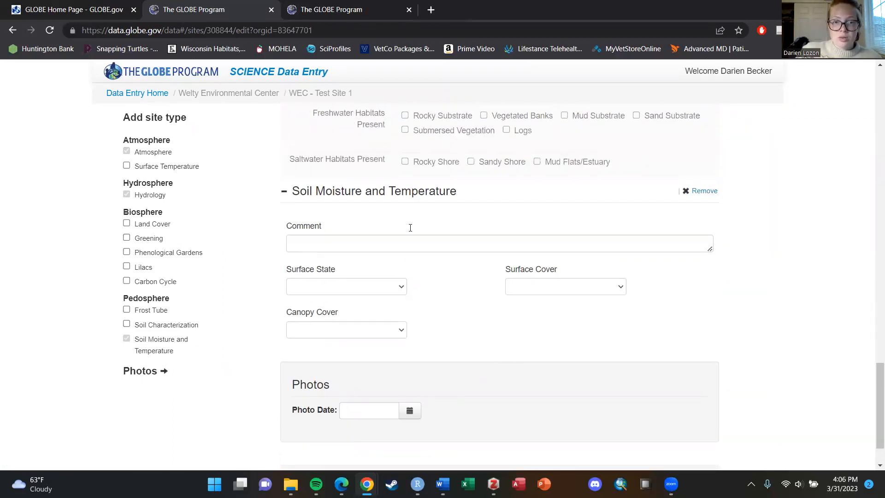
pyautogui.click(401, 288)
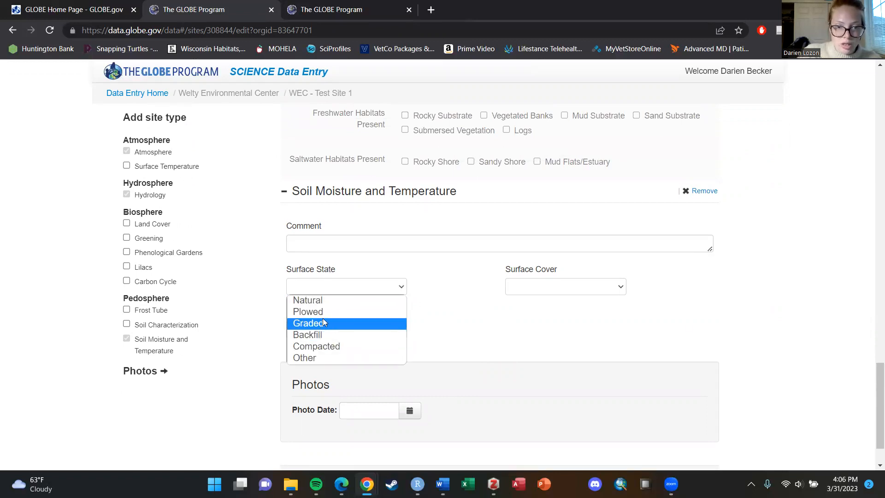
pyautogui.click(307, 300)
pyautogui.click(551, 290)
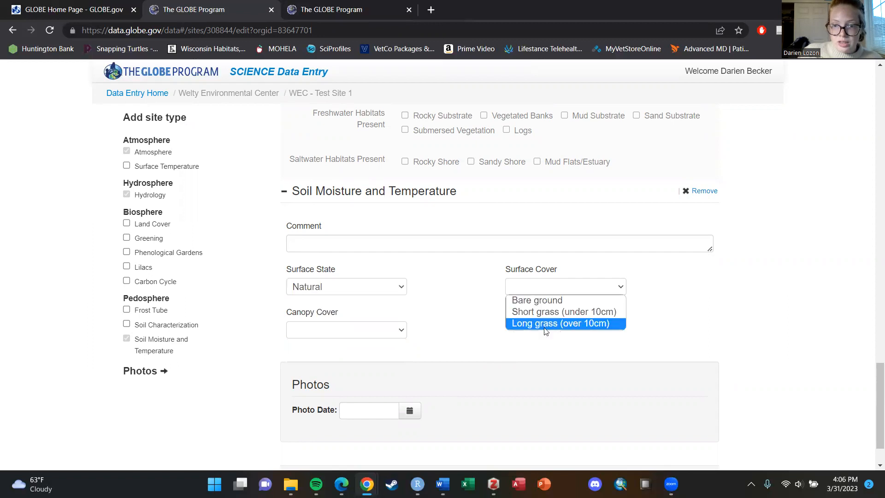
pyautogui.click(554, 313)
pyautogui.click(551, 290)
pyautogui.click(510, 335)
pyautogui.click(561, 297)
pyautogui.click(561, 323)
pyautogui.click(382, 331)
pyautogui.click(357, 364)
# Save the site update and go back to the data entry home page to the options for WEC - Test Site 1.
pyautogui.scroll(-2, 499, 347)
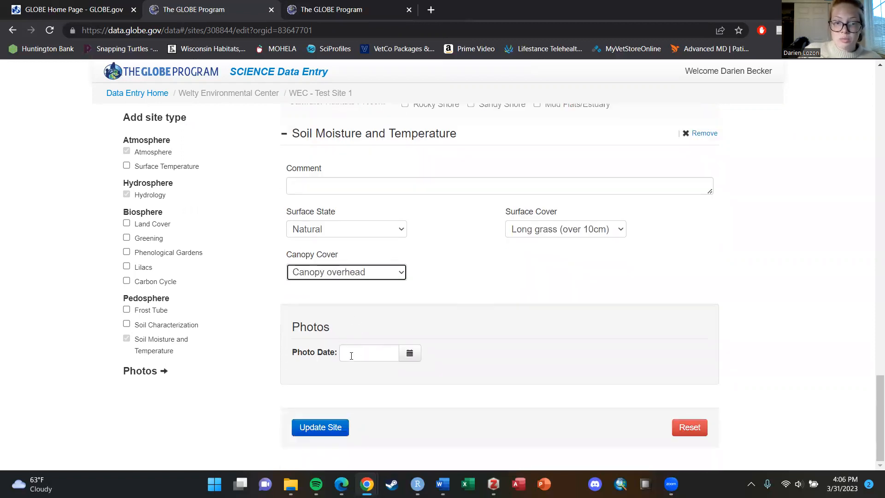
pyautogui.click(335, 424)
pyautogui.scroll(-5, 258, 183)
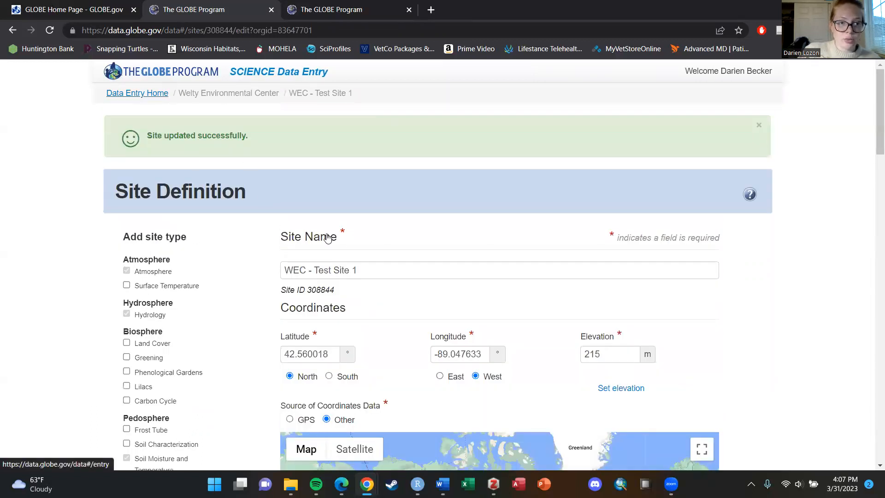
pyautogui.click(137, 93)
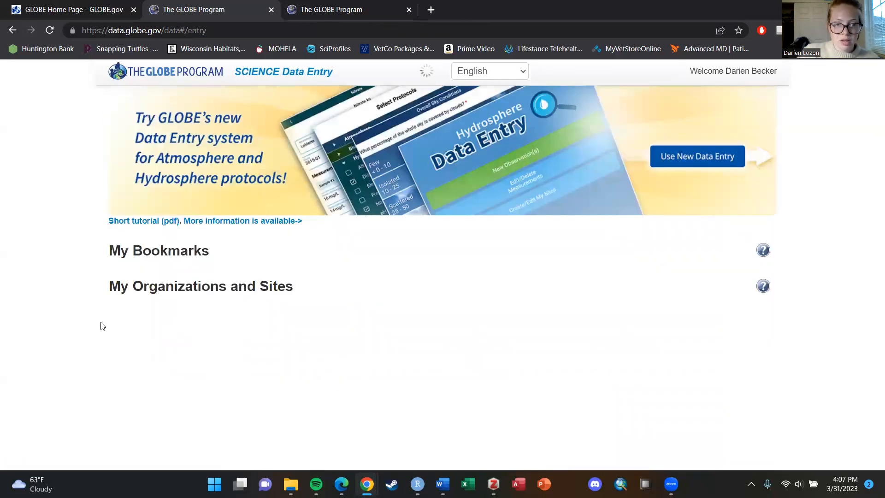
pyautogui.scroll(-20, 101, 326)
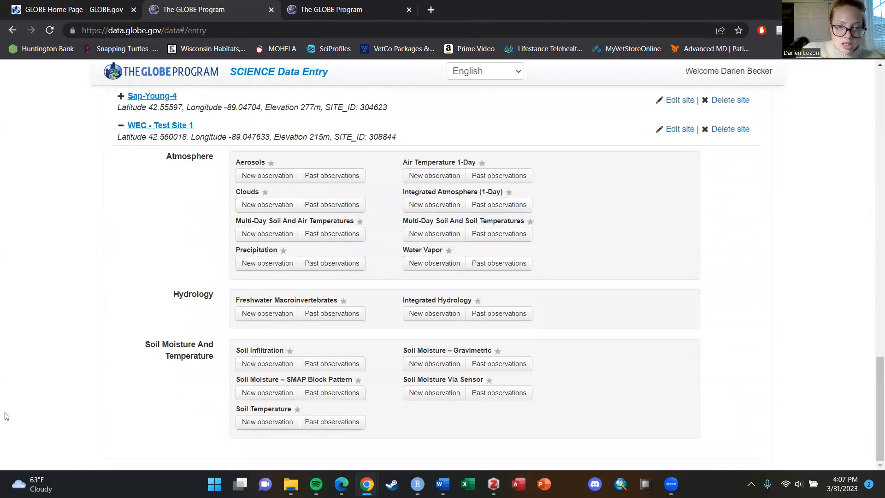
# Start a new Soil Moisture – SMAP Block Pattern observation measured on 2023-03-31 at 16:01 local time.
pyautogui.click(275, 395)
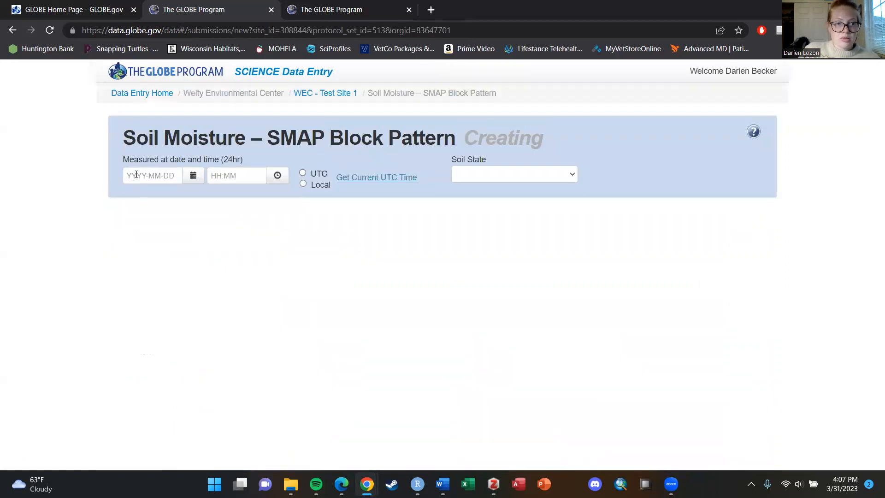
pyautogui.click(136, 174)
pyautogui.write('2023-03-31')
pyautogui.click(221, 176)
pyautogui.write('1601')
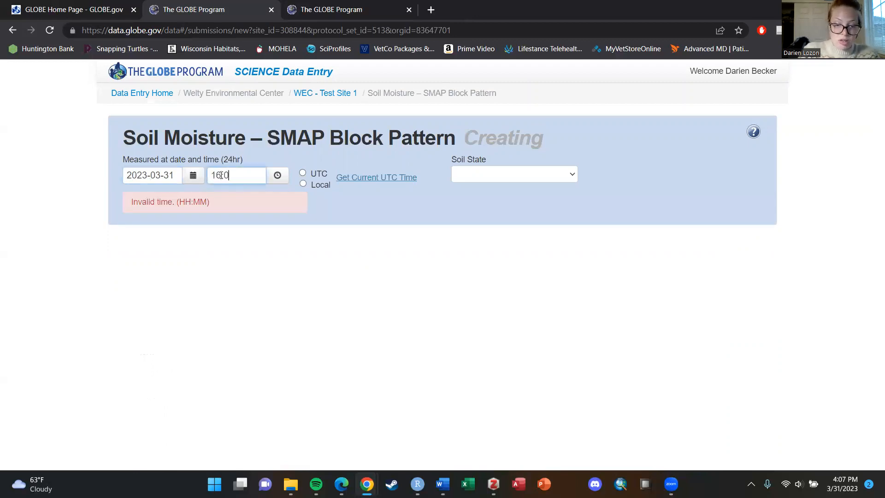
pyautogui.click(303, 172)
pyautogui.click(321, 186)
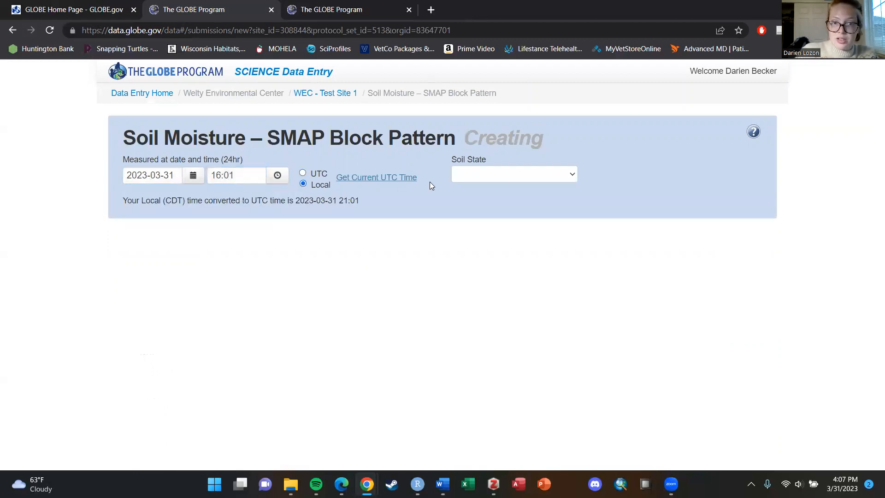
# Set the soil state of the SMAP Block Pattern observation to Measurable.
pyautogui.click(536, 176)
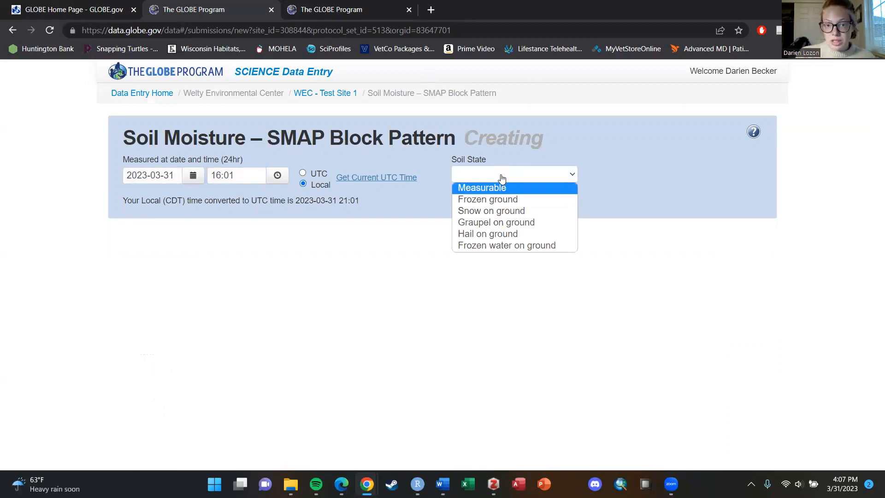
pyautogui.click(480, 188)
pyautogui.click(479, 183)
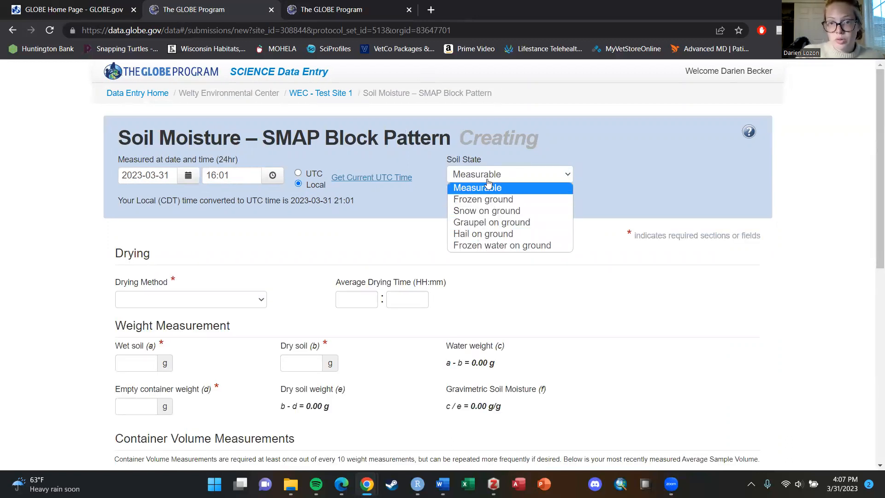
pyautogui.click(436, 186)
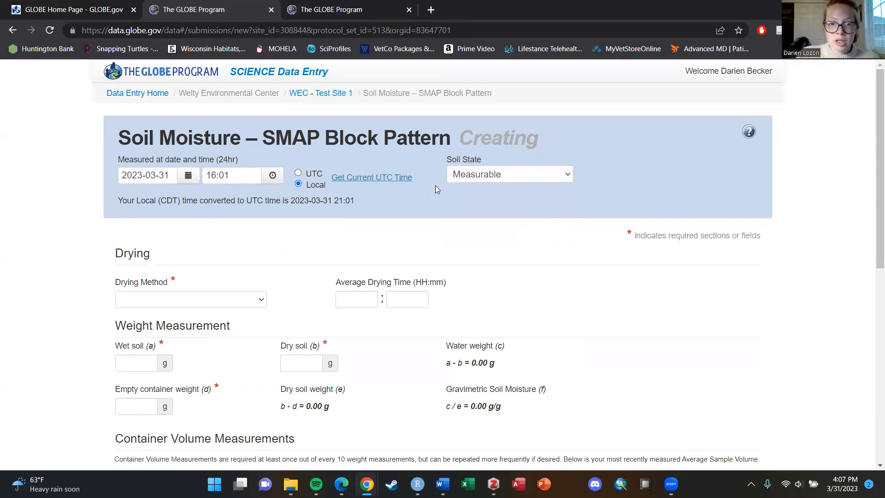
# Set the drying method to Other and the average drying time to 48:00.
pyautogui.scroll(-3, 257, 158)
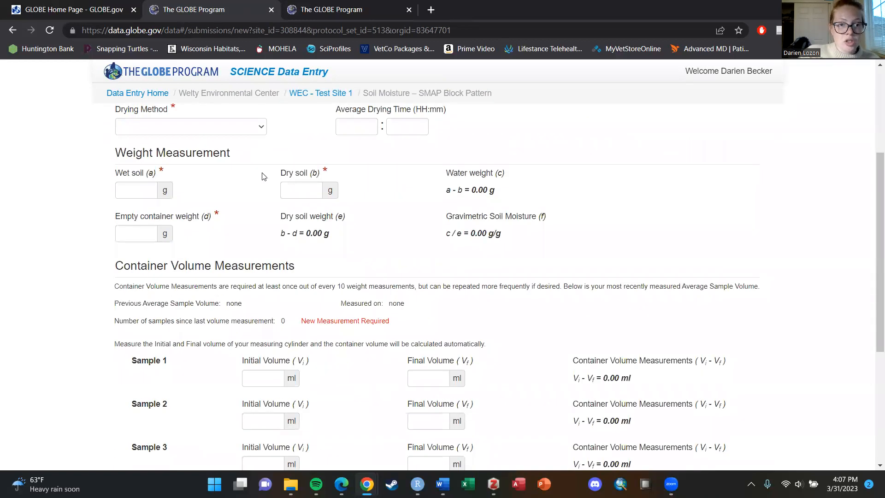
pyautogui.scroll(2, 258, 178)
pyautogui.click(256, 240)
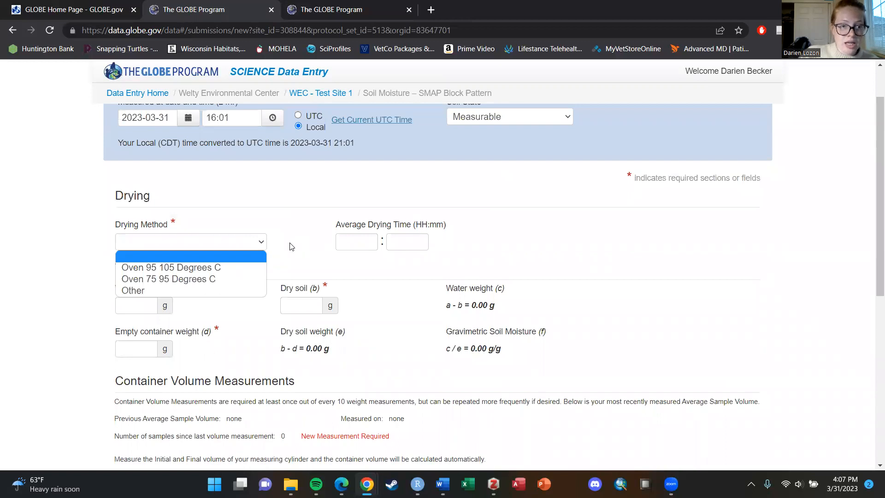
pyautogui.click(147, 291)
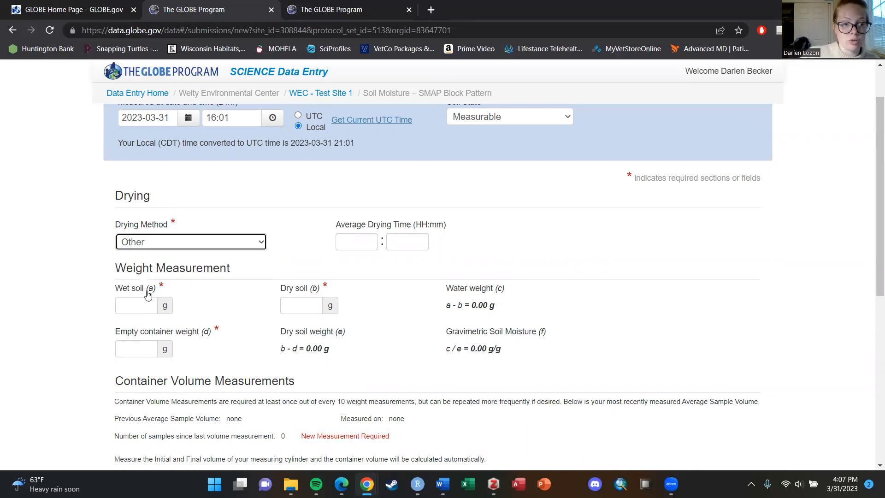
pyautogui.click(370, 245)
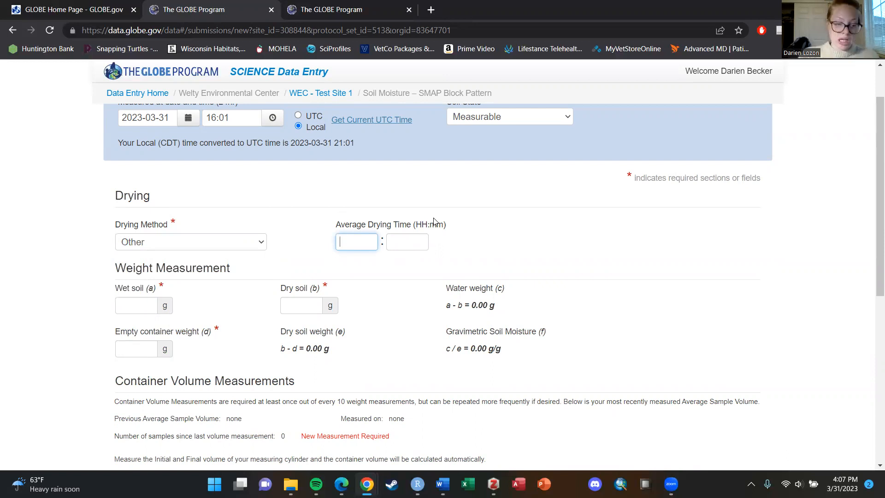
pyautogui.write('8')
pyautogui.press('Tab')
pyautogui.write('00')
pyautogui.click(476, 239)
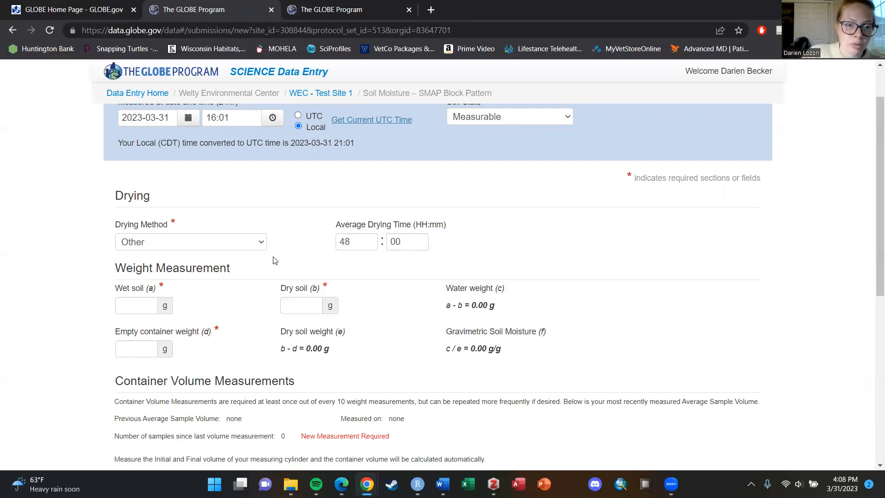
# Enter a wet soil weight of 30 g and a dry soil weight of 21 g.
pyautogui.scroll(-1, 239, 267)
pyautogui.click(138, 251)
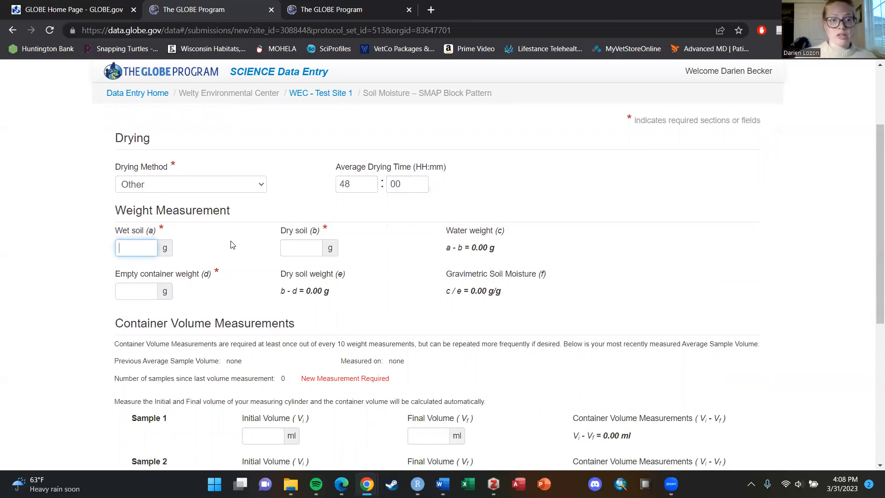
pyautogui.write('30')
pyautogui.press('BackSpace')
pyautogui.write('0')
pyautogui.click(301, 244)
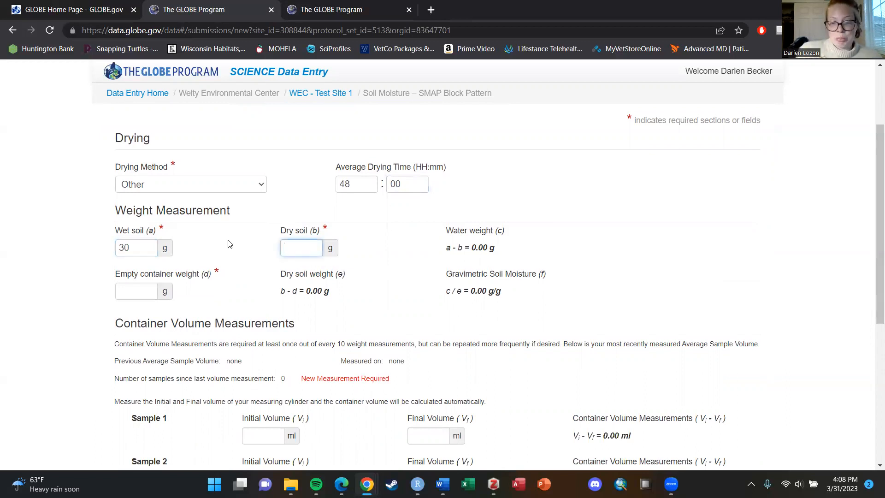
pyautogui.write('21')
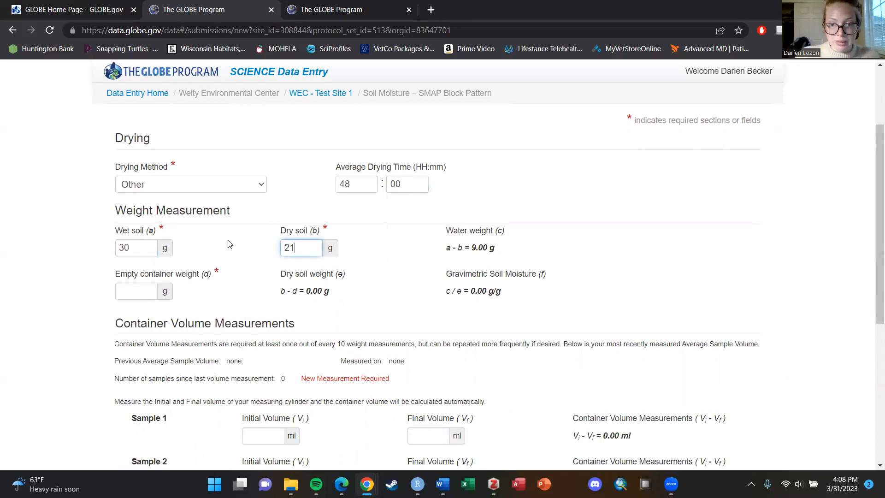
pyautogui.moveTo(445, 248); pyautogui.dragTo(537, 256)
pyautogui.click(537, 256)
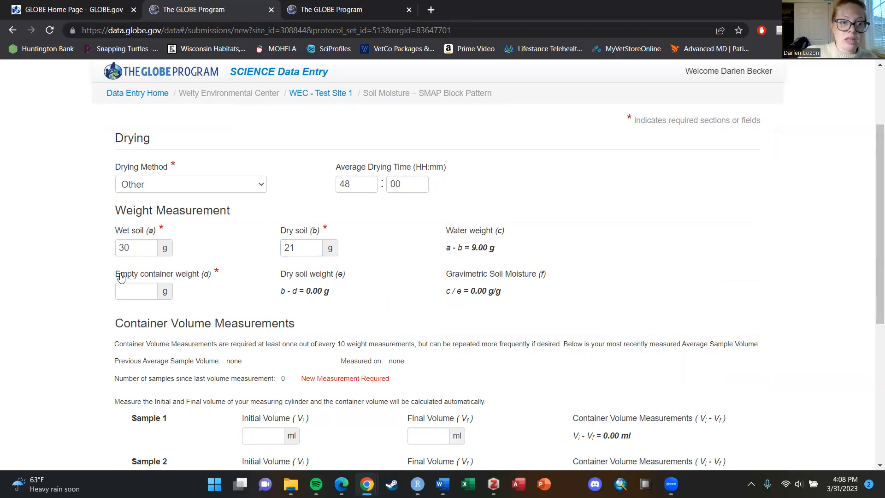
# Enter an empty container weight of 5 g and check the calculated dry soil weight.
pyautogui.moveTo(120, 272); pyautogui.dragTo(75, 272)
pyautogui.click(64, 299)
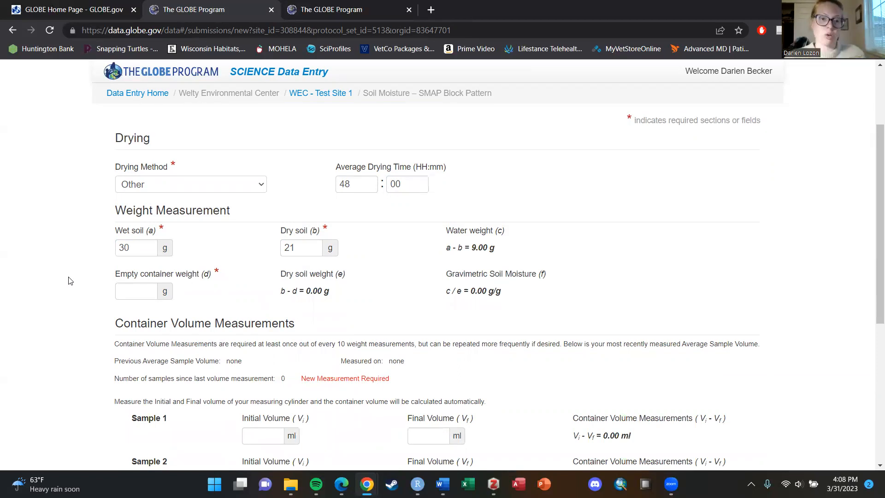
pyautogui.click(132, 293)
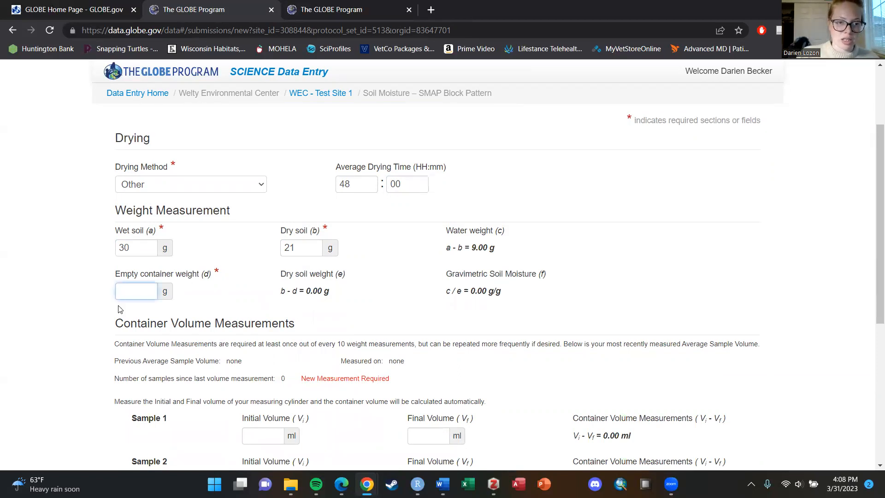
pyautogui.write('5')
pyautogui.click(83, 294)
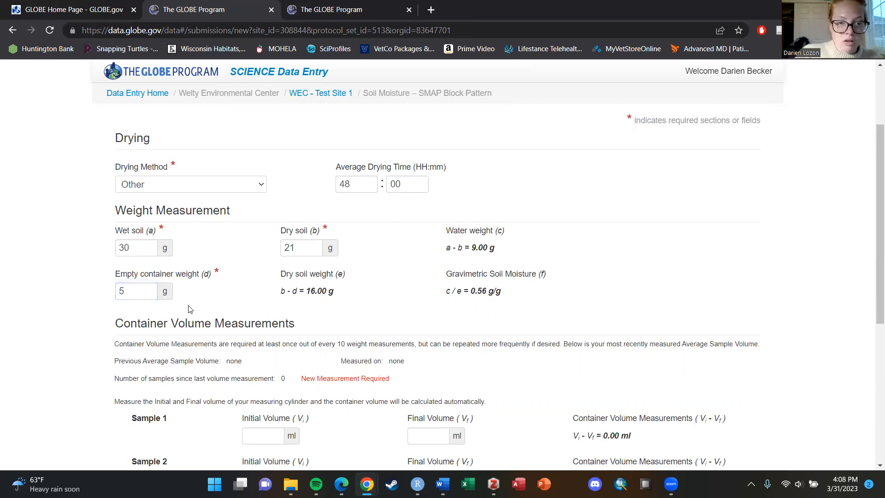
pyautogui.moveTo(279, 290); pyautogui.dragTo(335, 294)
pyautogui.click(307, 293)
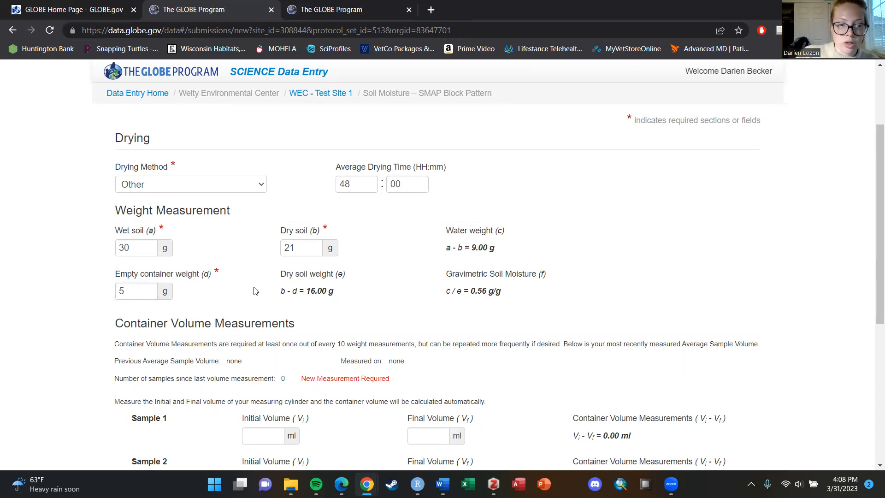
pyautogui.scroll(-3, 116, 279)
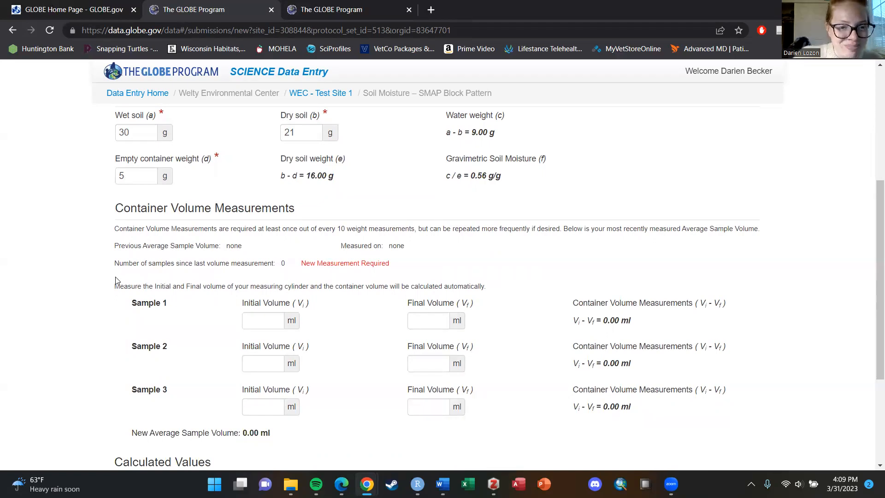
# Review the container volume requirements and calculated values sections of the SMAP Block Pattern observation form.
pyautogui.scroll(-3, 95, 312)
pyautogui.scroll(3, 90, 224)
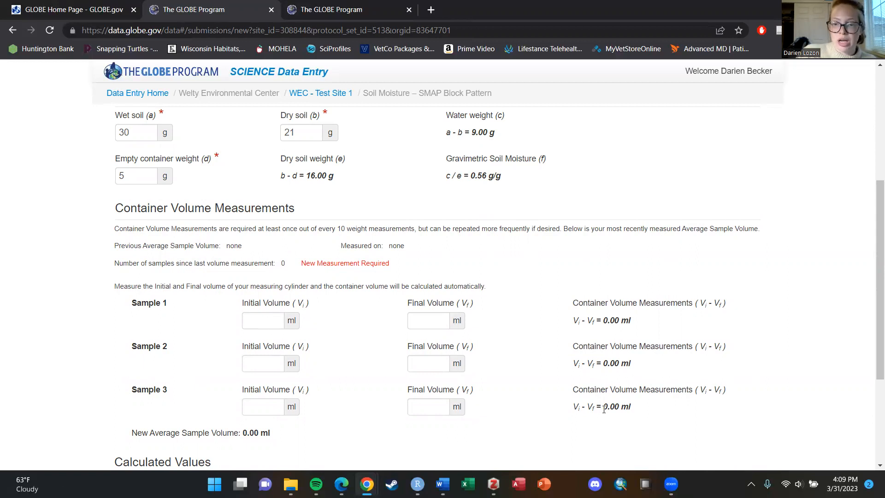
pyautogui.scroll(-2, 395, 331)
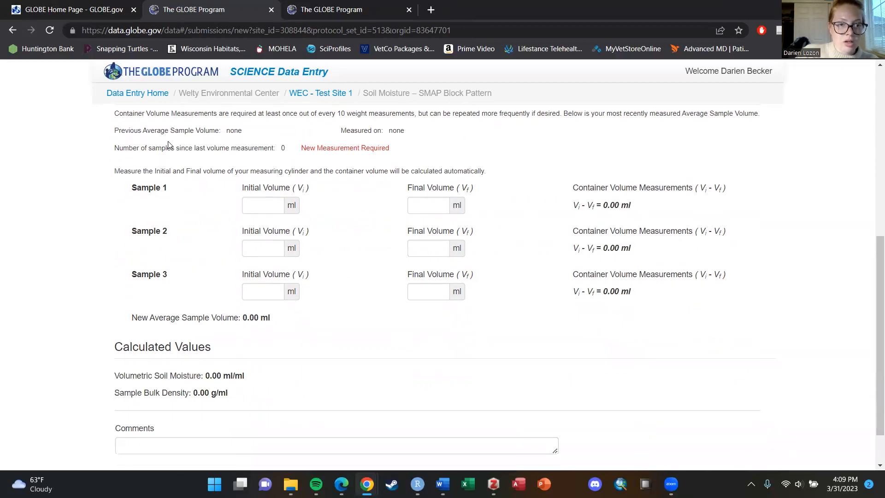
pyautogui.scroll(8, 225, 265)
pyautogui.scroll(-3, 258, 353)
pyautogui.scroll(-3, 258, 353)
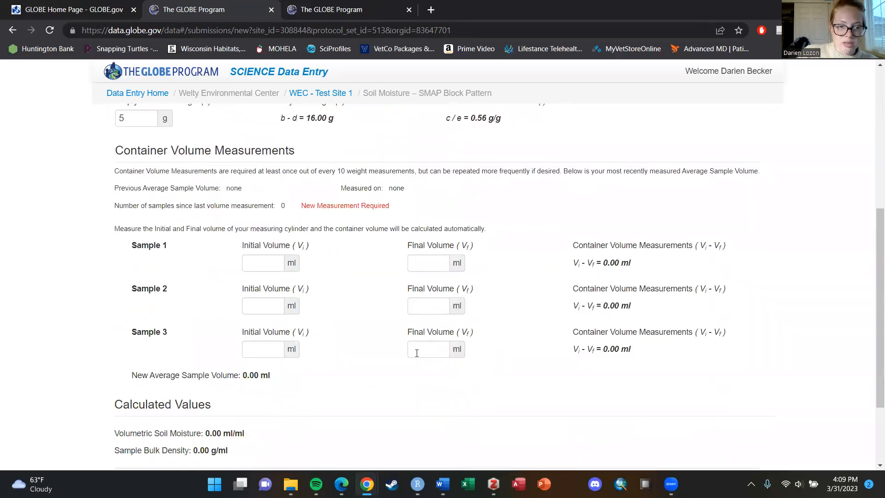
pyautogui.scroll(-2, 417, 353)
pyautogui.scroll(2, 323, 311)
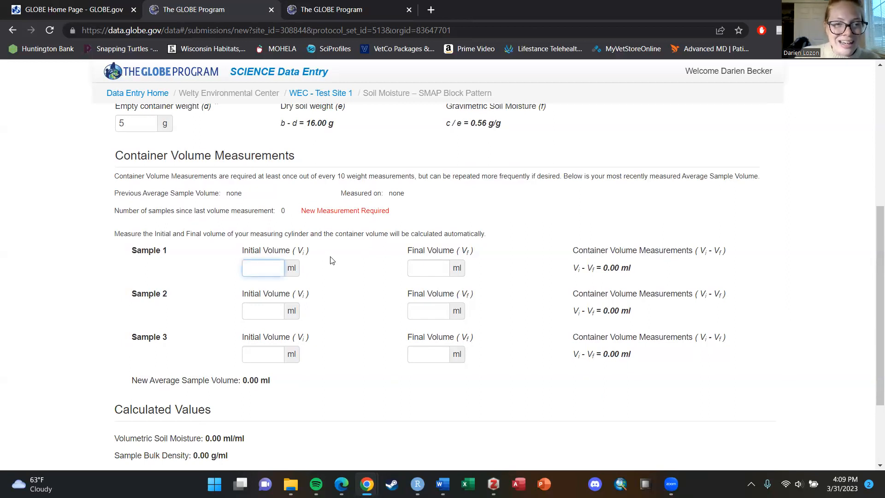
# Enter an initial volume of 6 ml and a final volume of 6 ml for container samples 1, 2 and 3.
pyautogui.write('6')
pyautogui.press('Tab')
pyautogui.write('6')
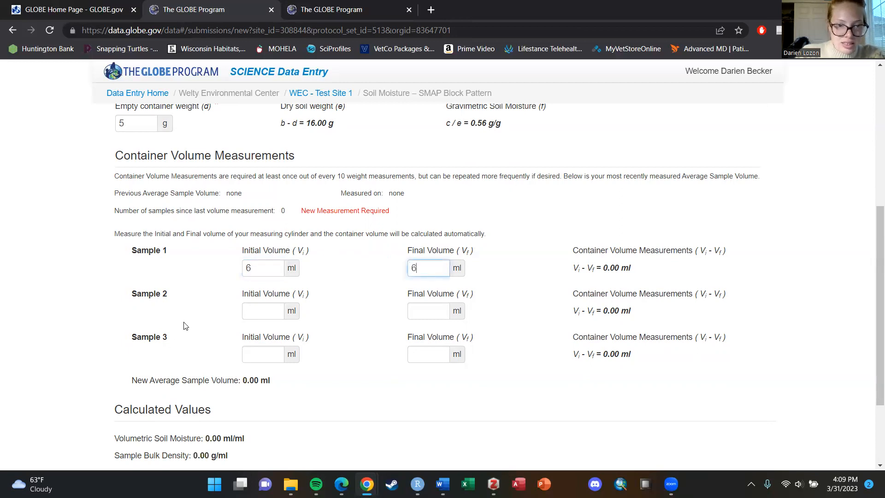
pyautogui.click(260, 312)
pyautogui.write('6')
pyautogui.press('Tab')
pyautogui.write('6')
pyautogui.press('Tab')
pyautogui.write('6')
pyautogui.click(438, 351)
pyautogui.write('6')
pyautogui.tripleClick(523, 387)
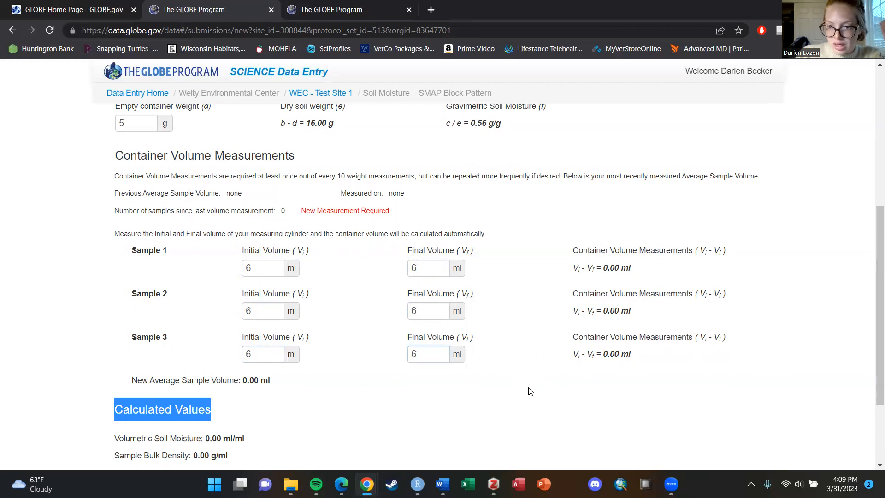
# Add the comment "This is a test." and send the SMAP Block Pattern observation data.
pyautogui.scroll(-1, 351, 382)
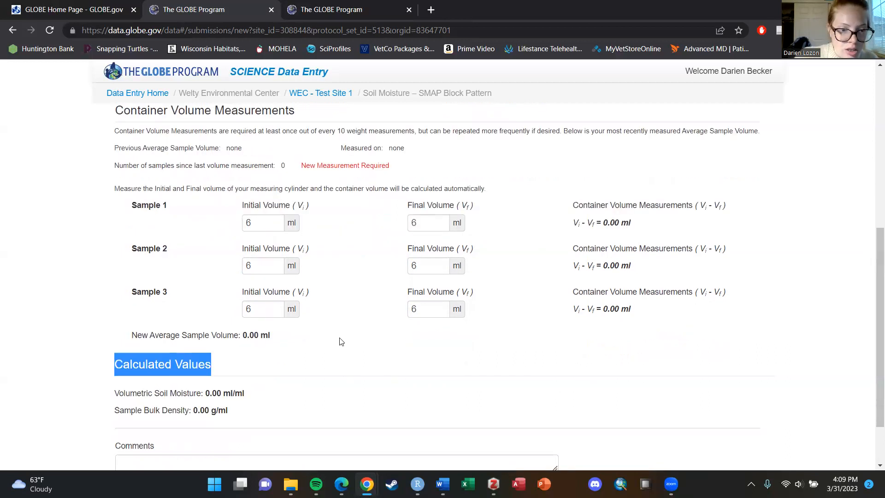
pyautogui.click(325, 418)
pyautogui.scroll(-1, 335, 417)
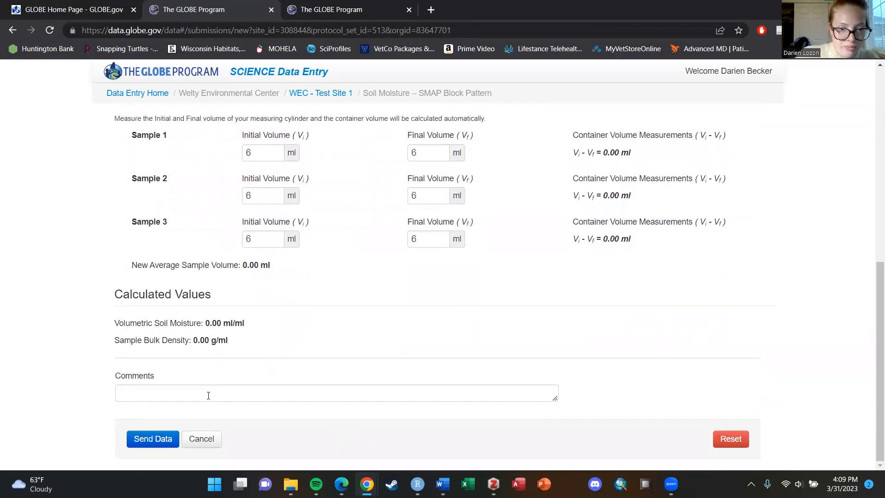
pyautogui.click(210, 392)
pyautogui.write('This is a test.')
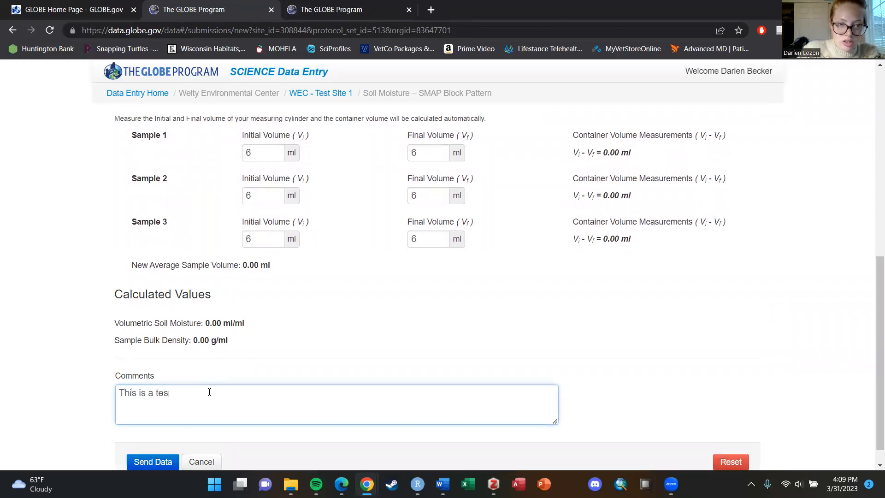
pyautogui.click(670, 400)
pyautogui.scroll(-1, 387, 450)
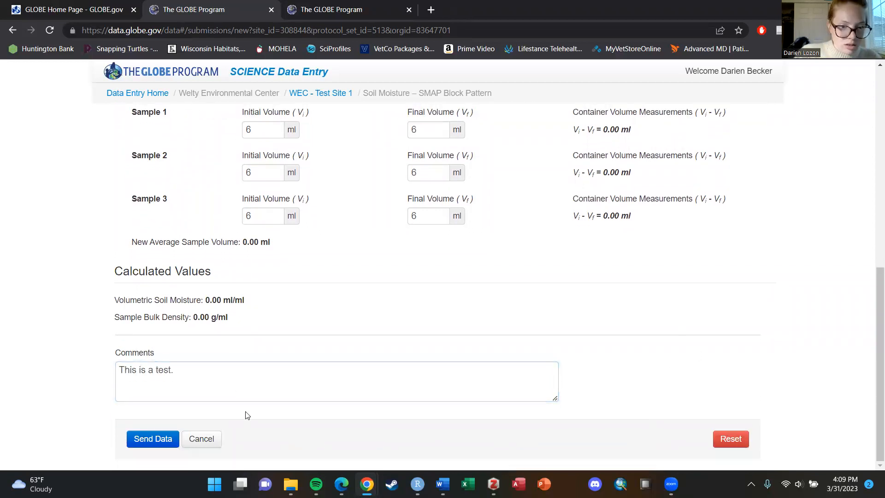
pyautogui.click(153, 438)
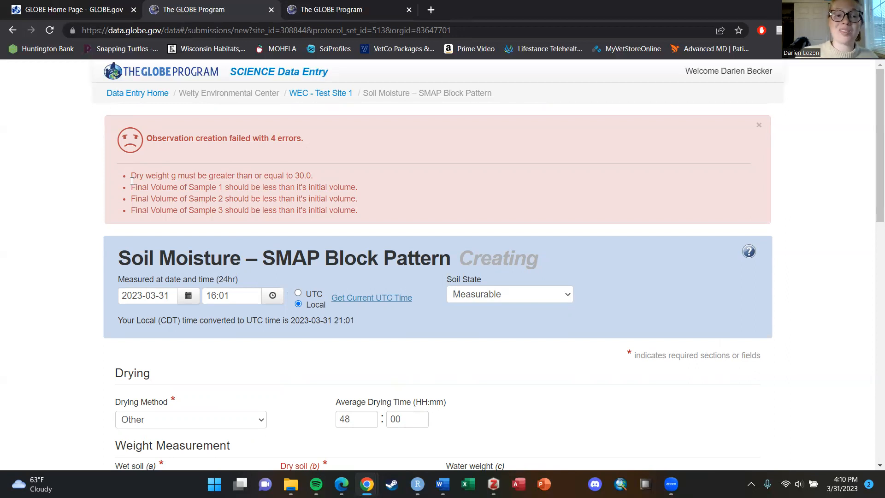
# Review the flagged fields in the observation form and set the dry soil weight to 30 g.
pyautogui.scroll(-10, 133, 180)
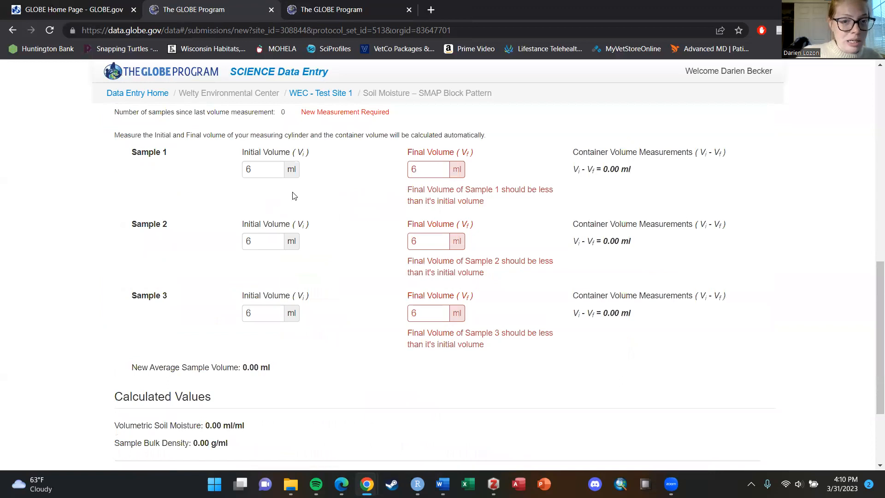
pyautogui.scroll(5, 276, 251)
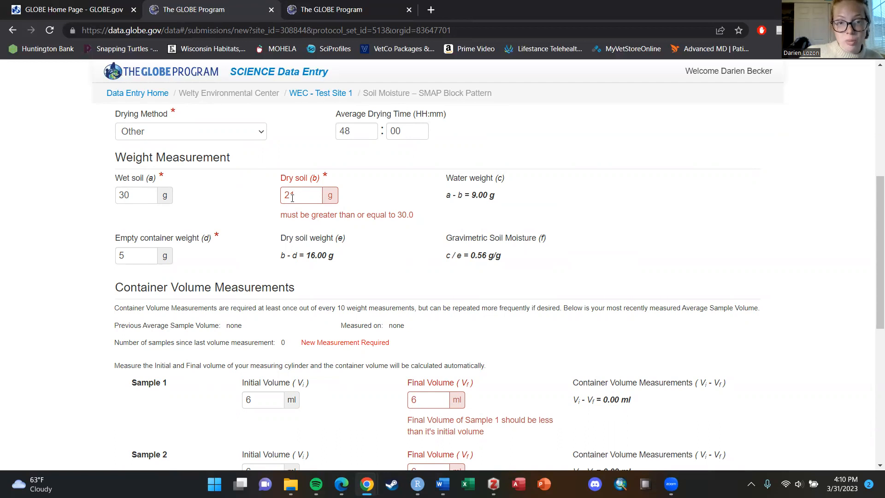
pyautogui.doubleClick(406, 215)
pyautogui.hotkey('ctrl', 'a')
pyautogui.write('30')
# Set the final volume of container samples 1, 2 and 3 to 5 ml and send the observation data again.
pyautogui.scroll(-1, 330, 255)
pyautogui.scroll(-5, 405, 181)
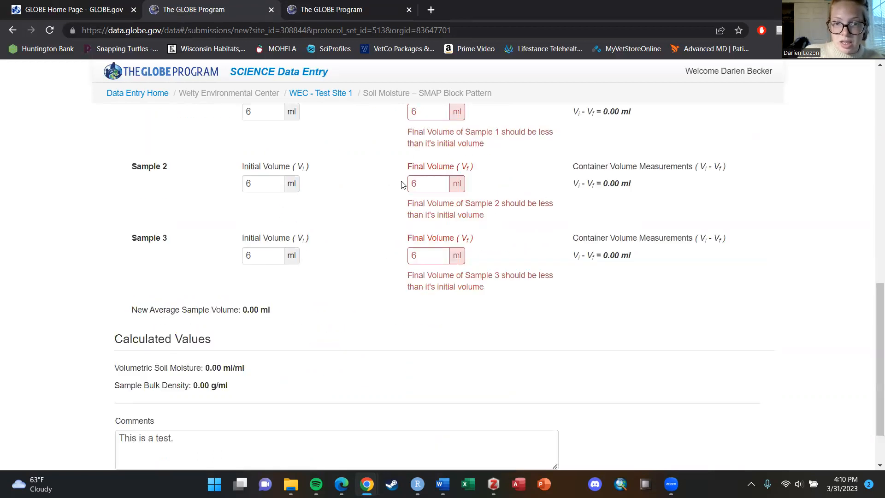
pyautogui.scroll(1, 404, 194)
pyautogui.doubleClick(435, 168)
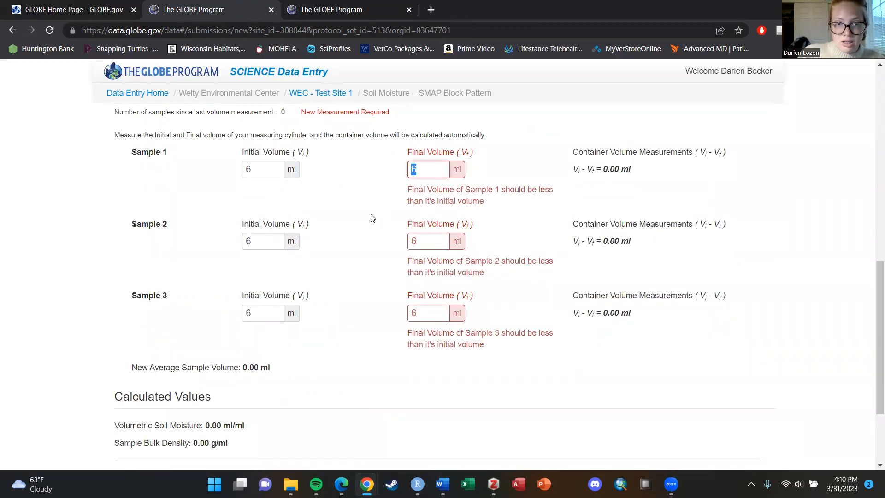
pyautogui.click(254, 169)
pyautogui.doubleClick(412, 169)
pyautogui.write('5')
pyautogui.doubleClick(414, 241)
pyautogui.write('5')
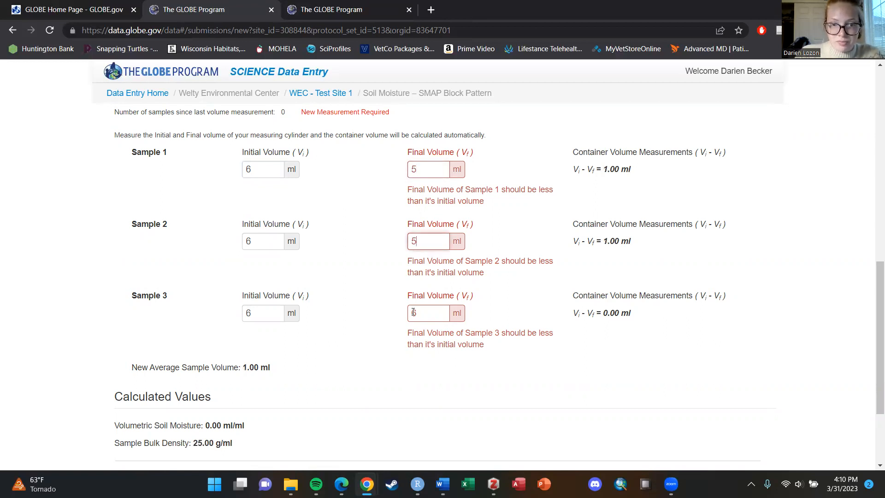
pyautogui.doubleClick(414, 312)
pyautogui.write('5')
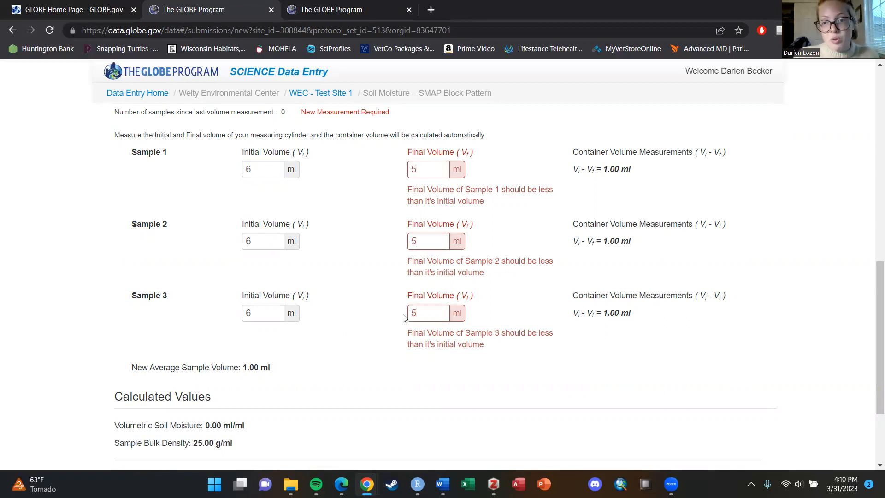
pyautogui.scroll(-3, 355, 312)
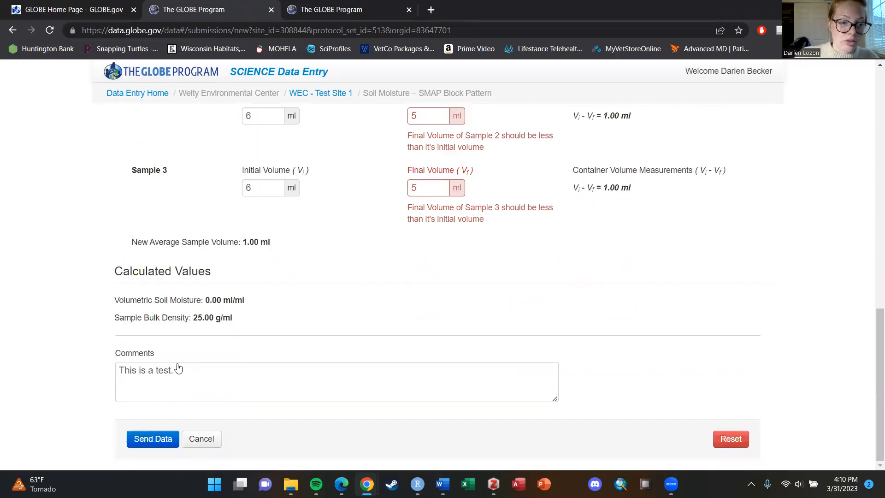
pyautogui.click(155, 439)
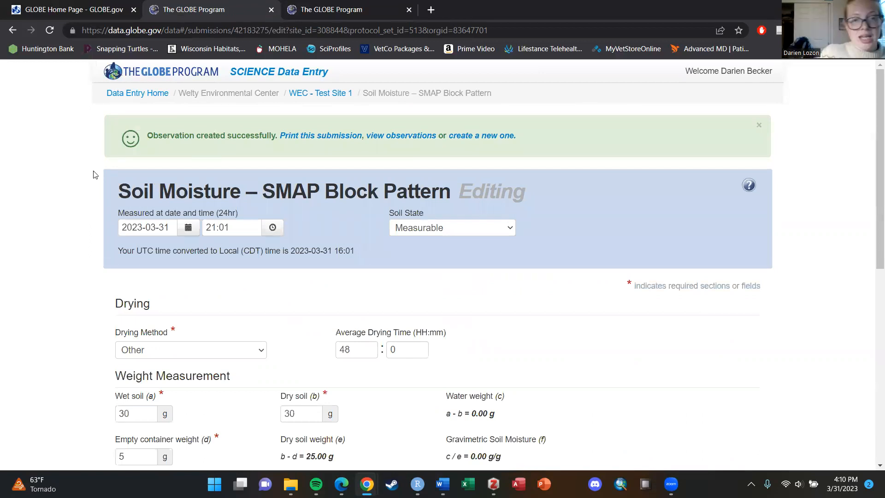
# From Data Entry Home, bookmark the Soil Moisture – SMAP Block Pattern protocol of WEC - Test Site 1 and remove that bookmark again.
pyautogui.click(147, 94)
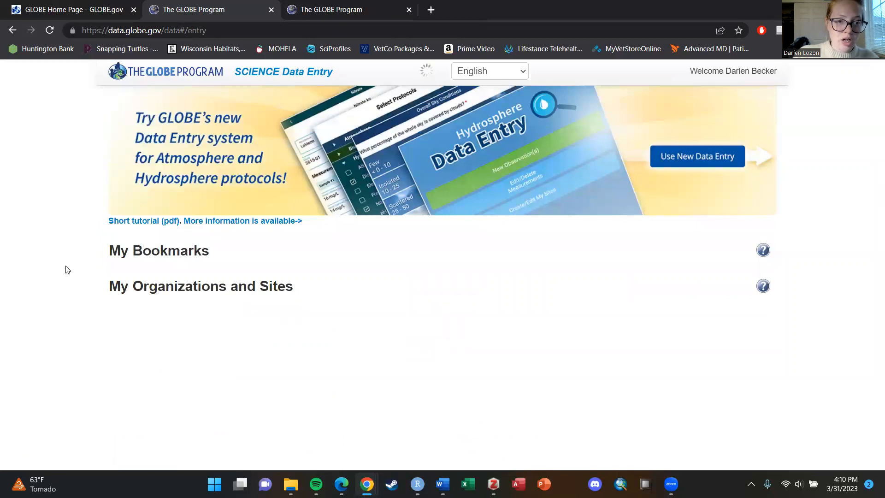
pyautogui.scroll(-15, 83, 299)
pyautogui.scroll(-5, 83, 303)
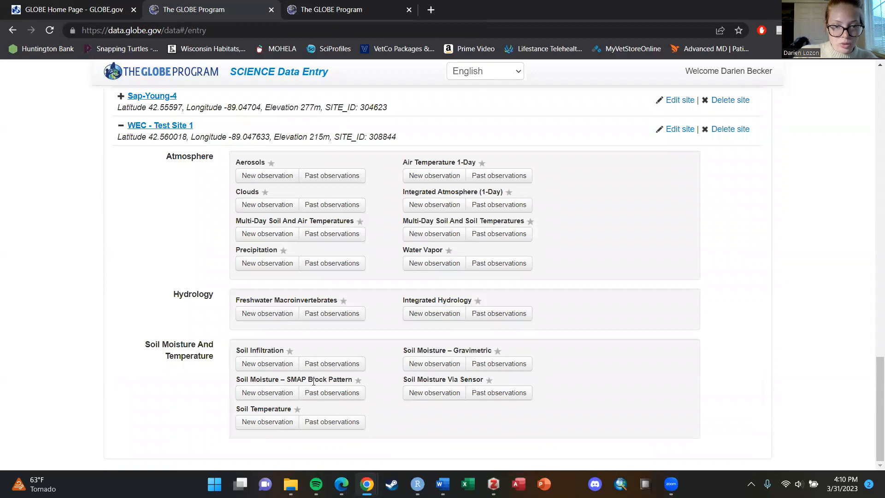
pyautogui.click(358, 379)
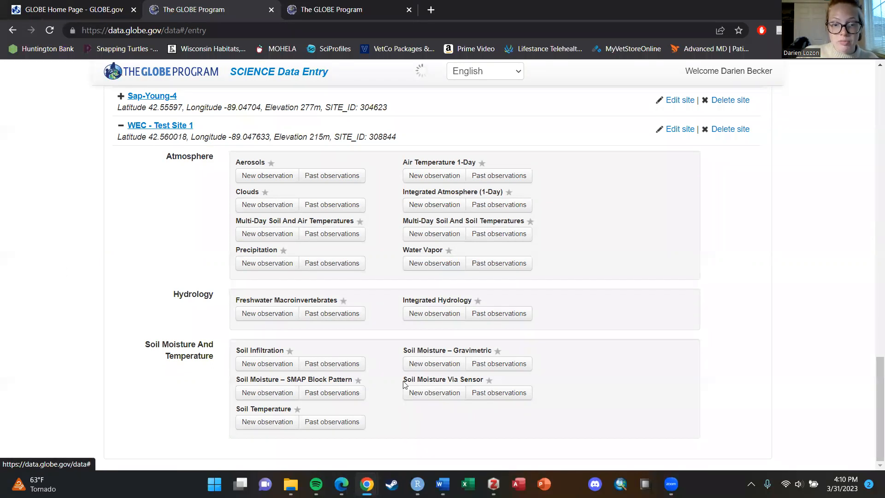
pyautogui.scroll(20, 375, 372)
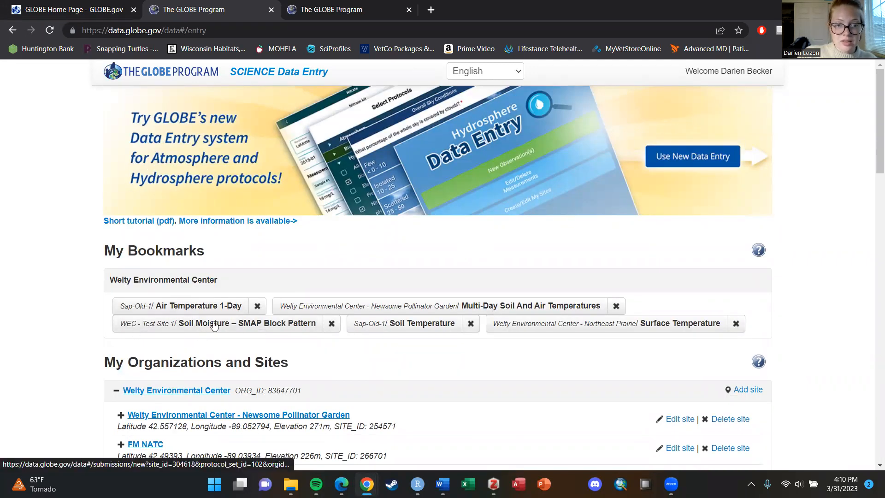
pyautogui.click(331, 324)
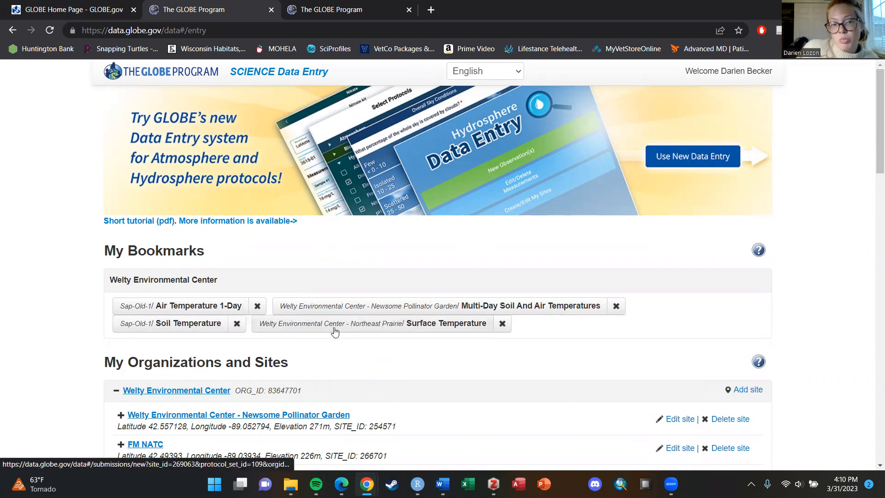
pyautogui.scroll(-10, 344, 357)
pyautogui.scroll(-10, 344, 357)
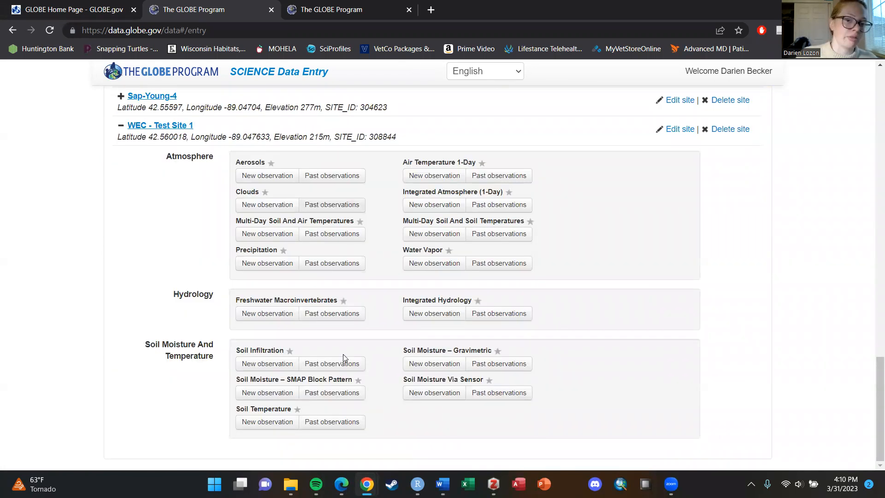
pyautogui.click(323, 395)
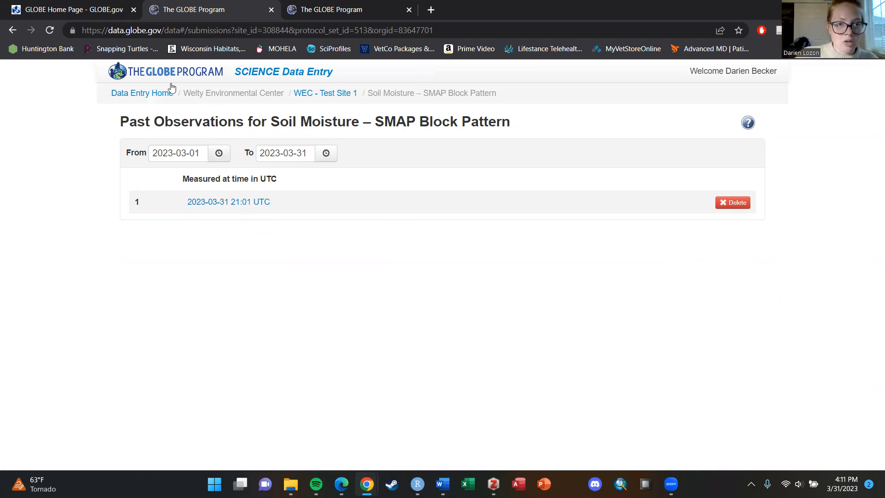
pyautogui.click(247, 203)
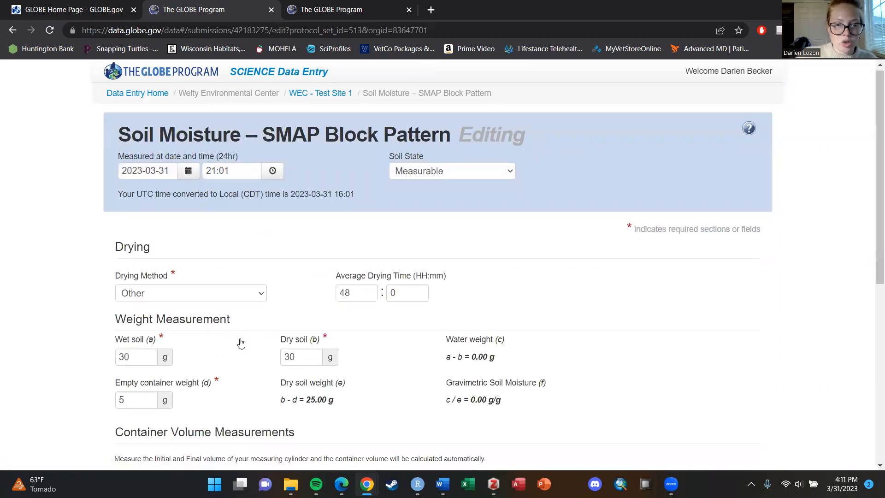
pyautogui.scroll(-9, 240, 341)
pyautogui.scroll(5, 241, 341)
pyautogui.scroll(3, 241, 342)
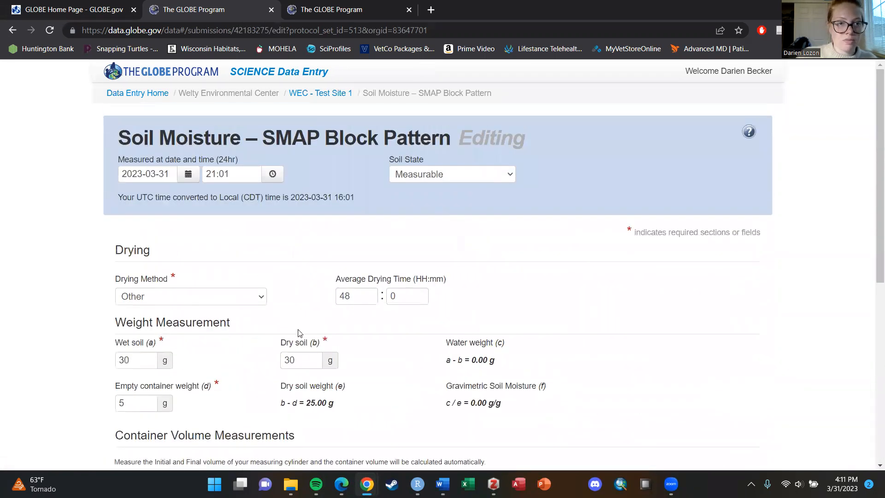
# Return to Data Entry Home and bring up the protocol list of WEC - Test Site 1.
pyautogui.click(121, 94)
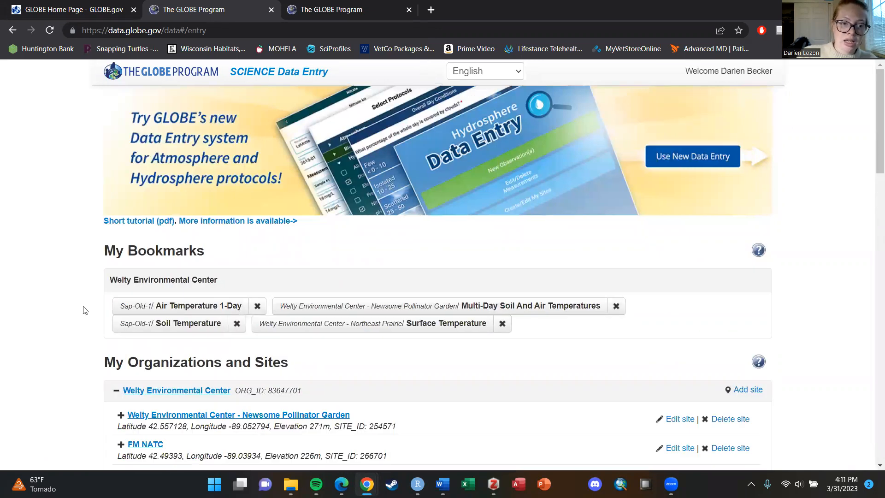
pyautogui.scroll(-10, 84, 306)
pyautogui.scroll(-8, 84, 307)
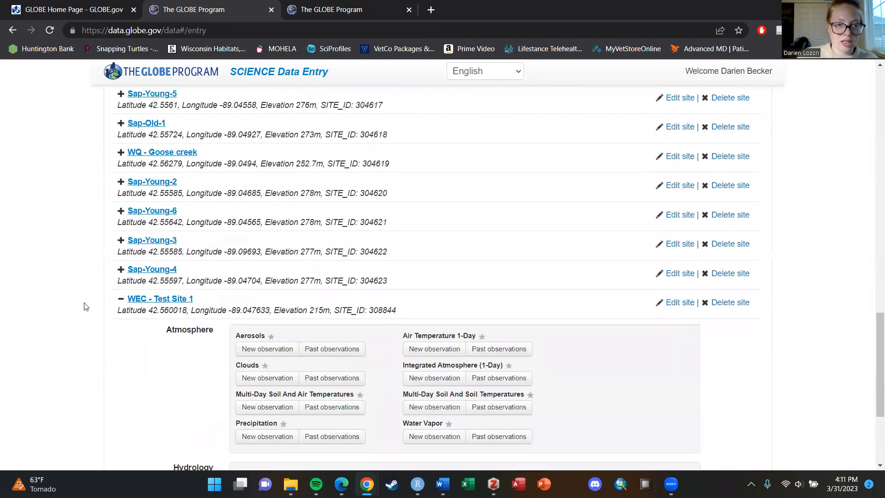
pyautogui.scroll(-4, 84, 306)
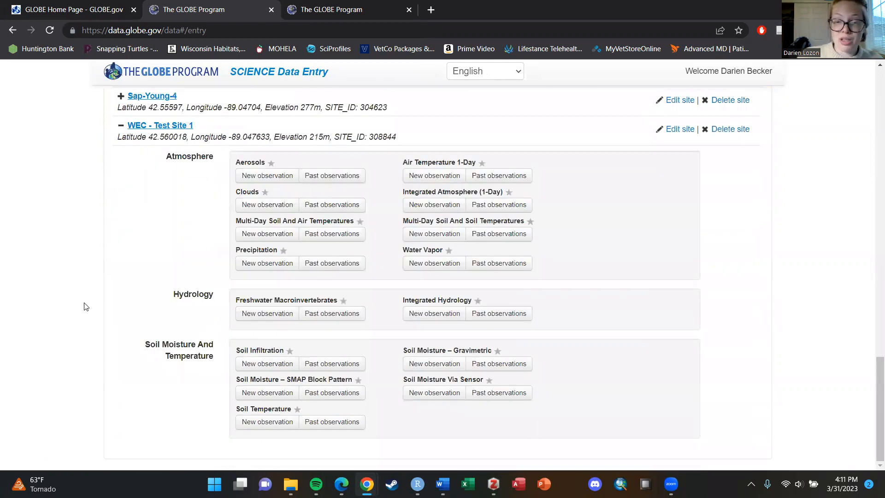